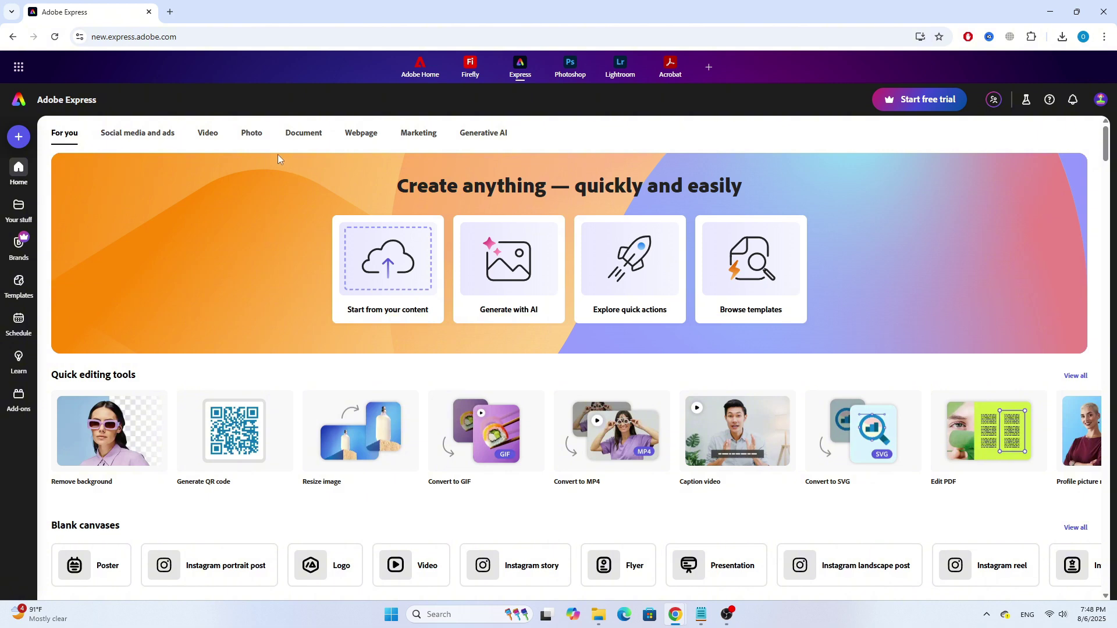
# - Scroll down the Adobe Express home page to the blank Poster canvas
pyautogui.scroll(-4, 162, 179)
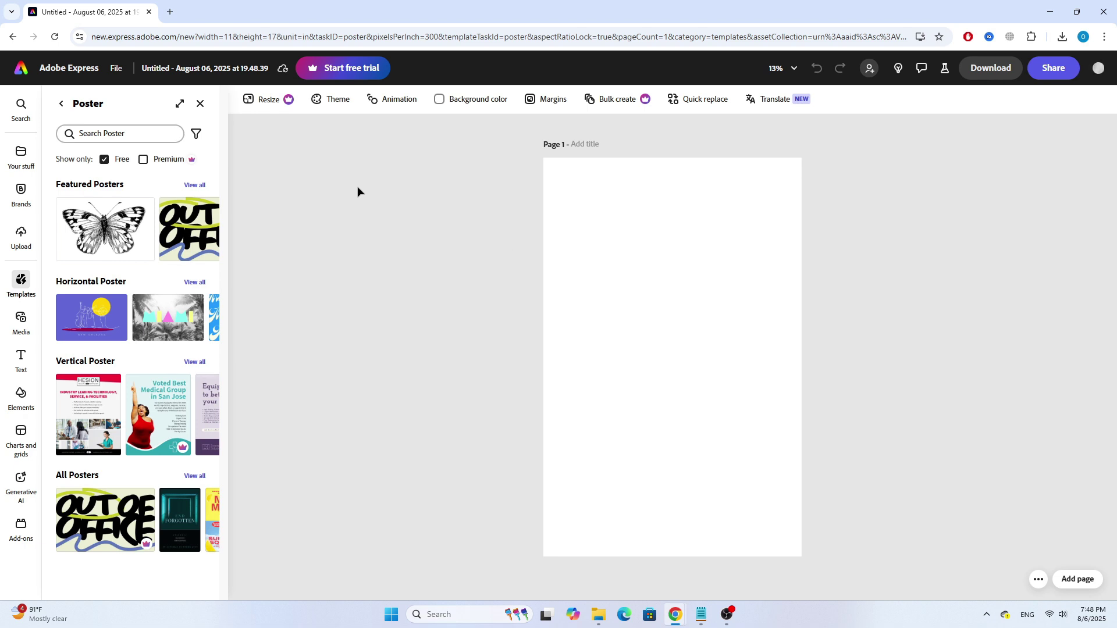
# - Rerun the recent 'promotion' poster template search and browse through its results
pyautogui.click(141, 135)
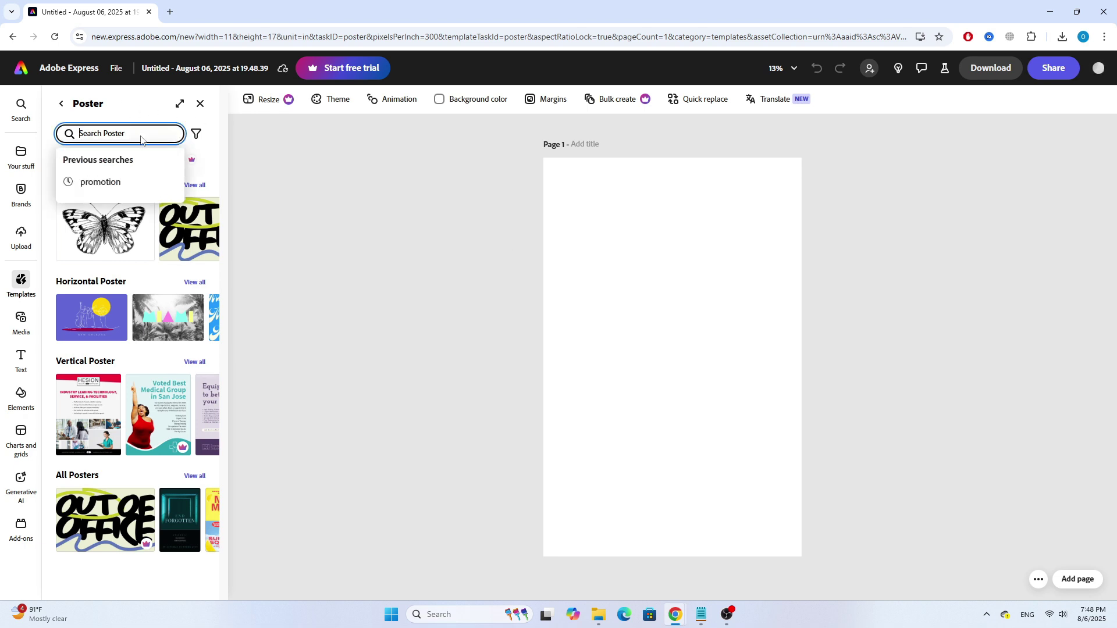
pyautogui.click(97, 184)
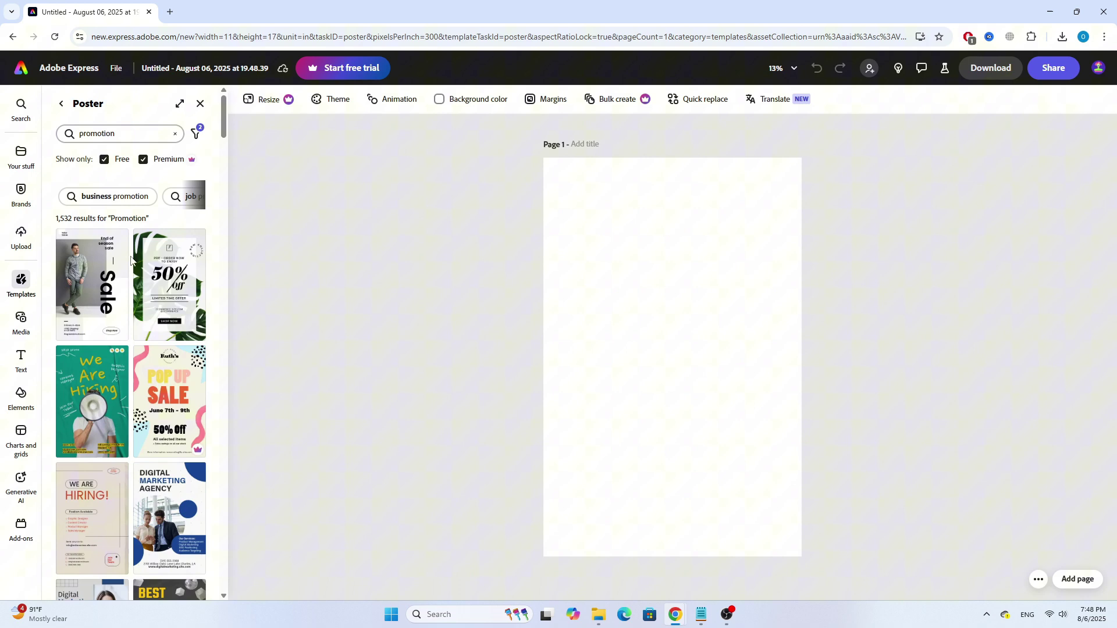
pyautogui.scroll(-6, 131, 260)
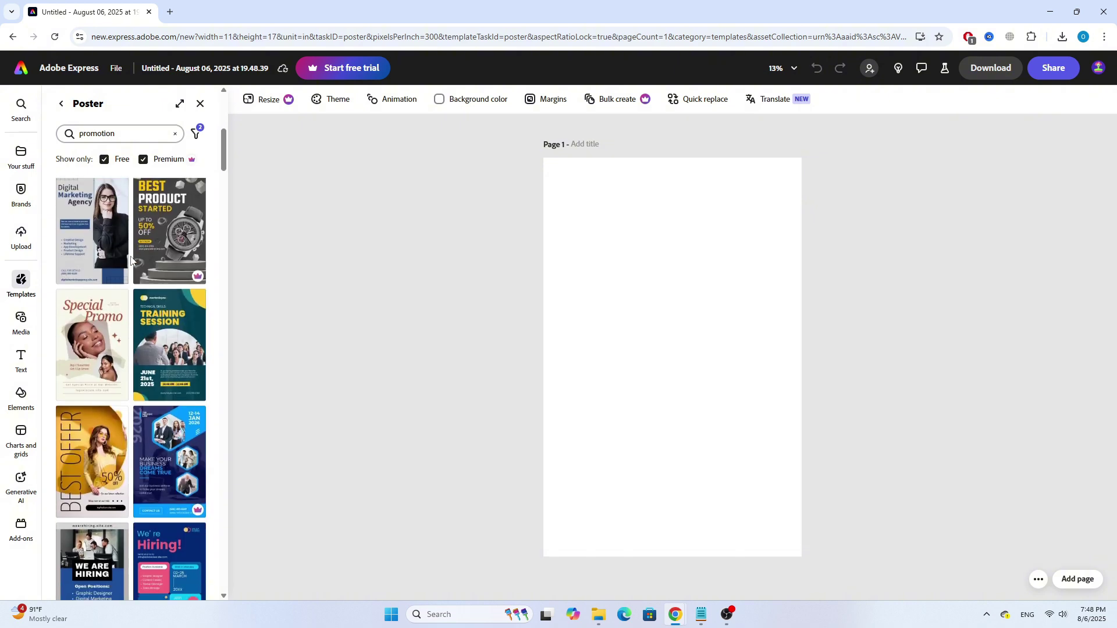
pyautogui.scroll(-5, 130, 260)
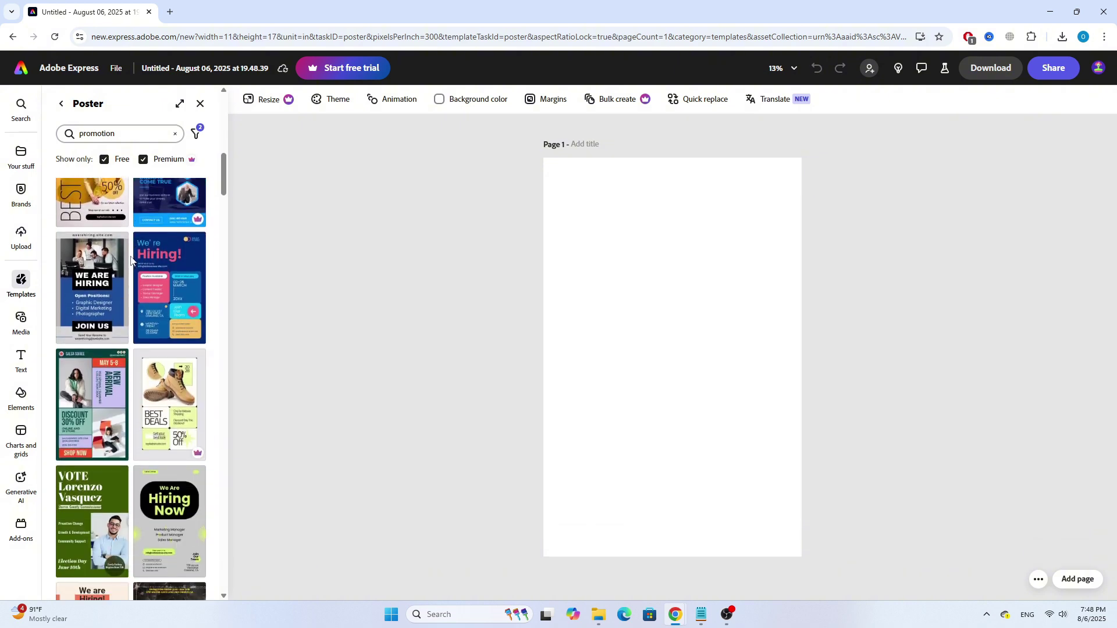
pyautogui.scroll(-6, 131, 260)
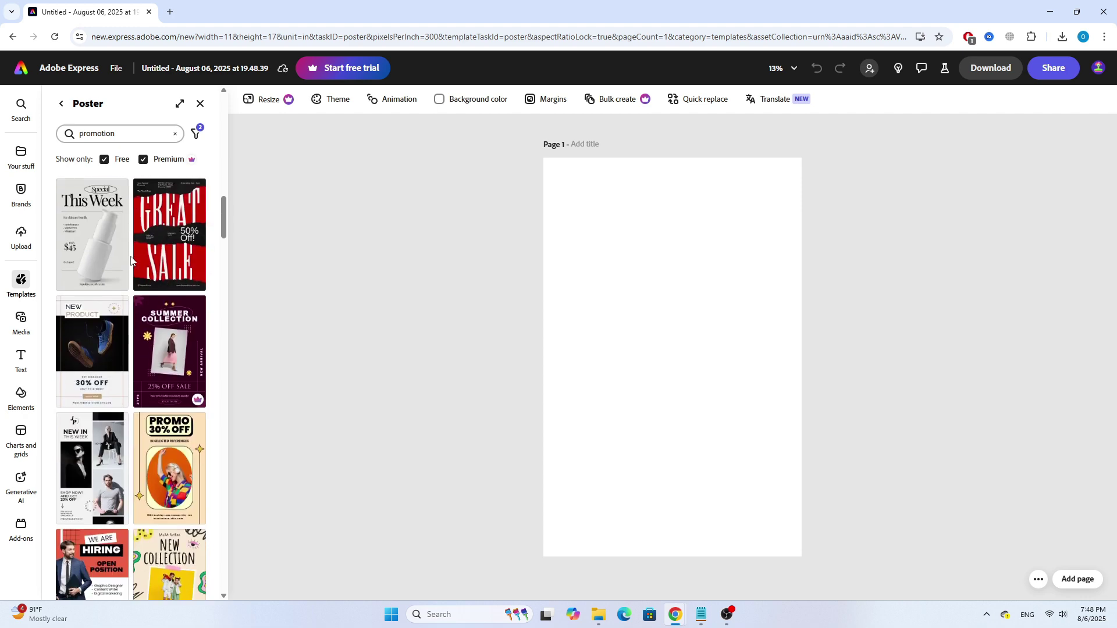
pyautogui.scroll(-1, 130, 260)
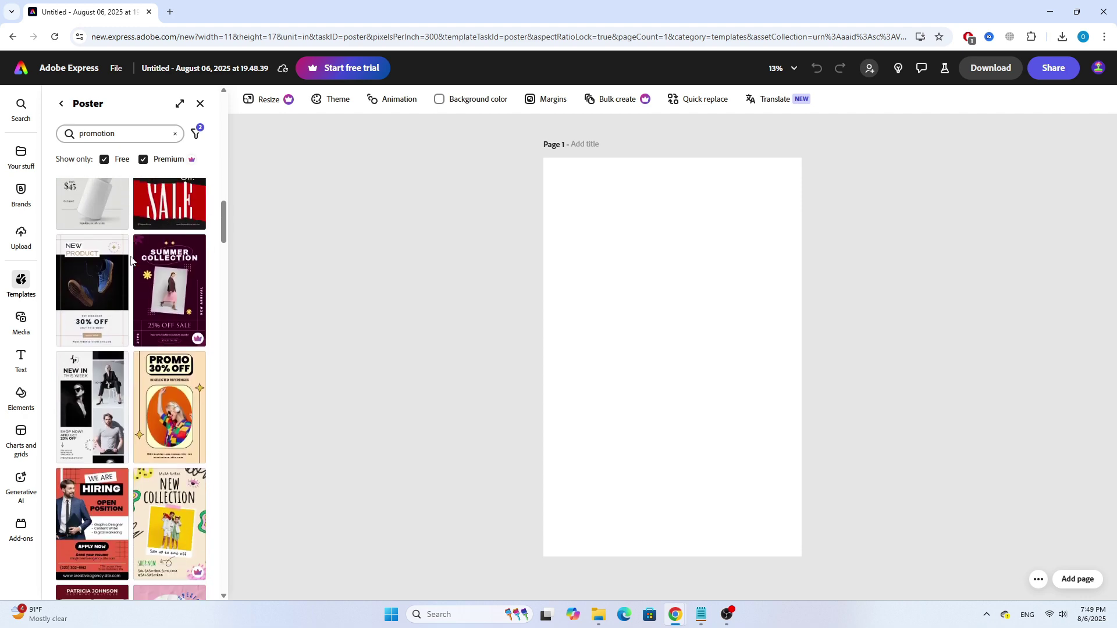
# - Apply the NEW PRODUCT 30% OFF template and delete its sneaker photo
pyautogui.click(92, 300)
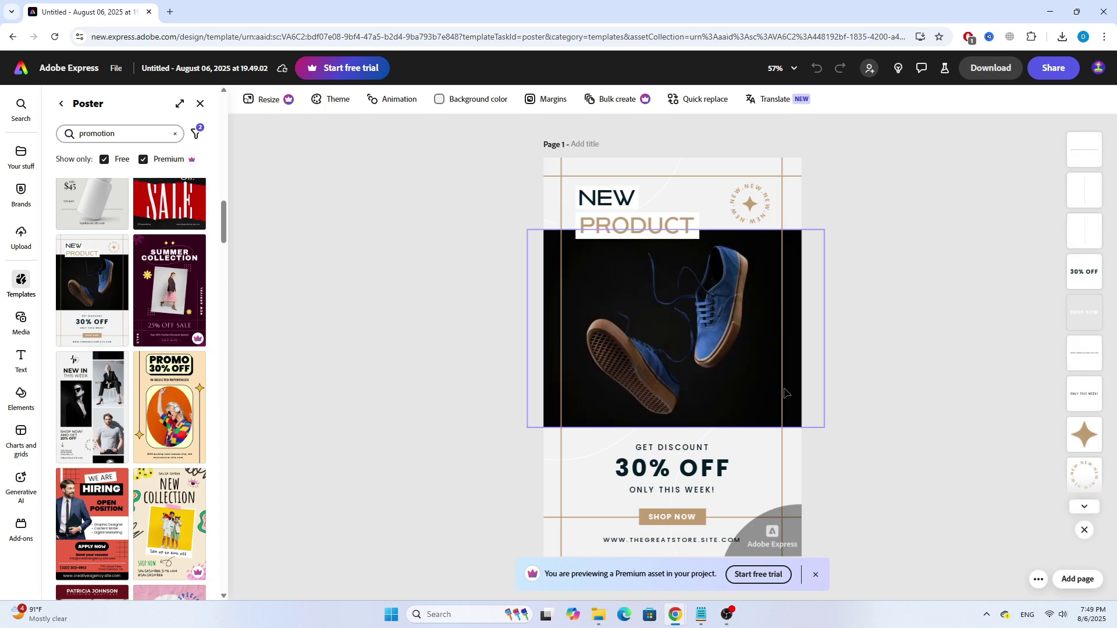
pyautogui.click(547, 294)
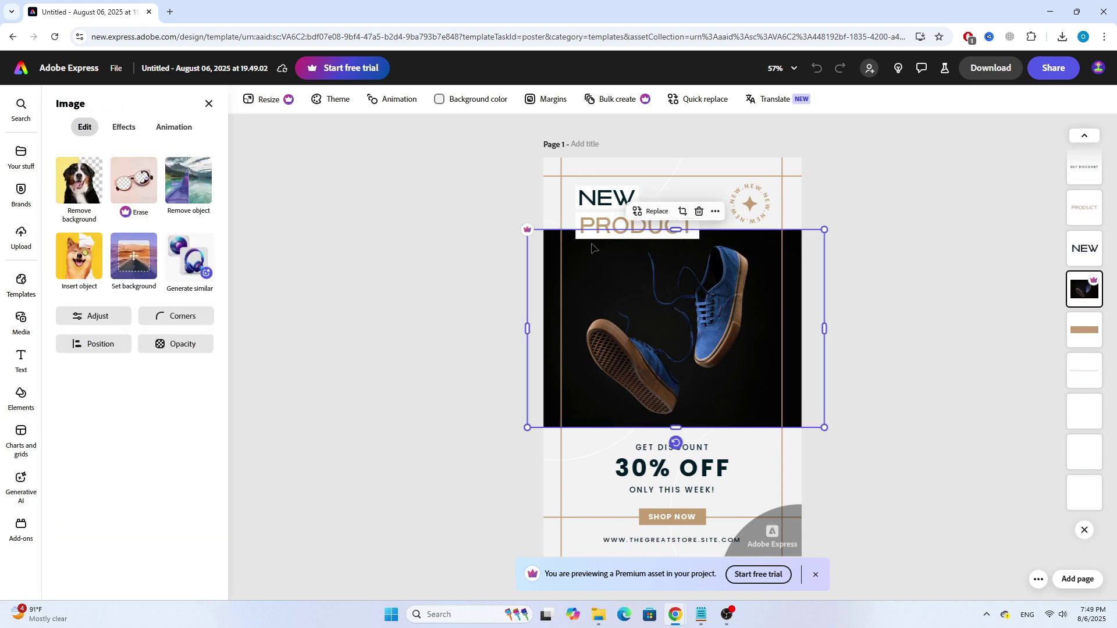
pyautogui.press('Delete')
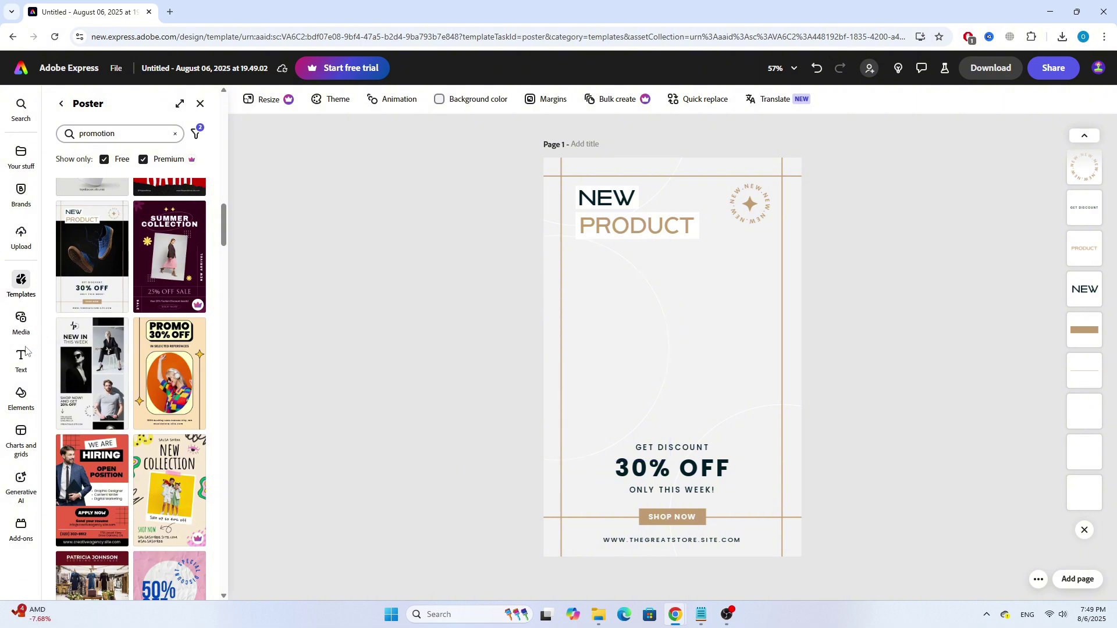
# - Upload the laptop image from the computer into the poster
pyautogui.click(21, 234)
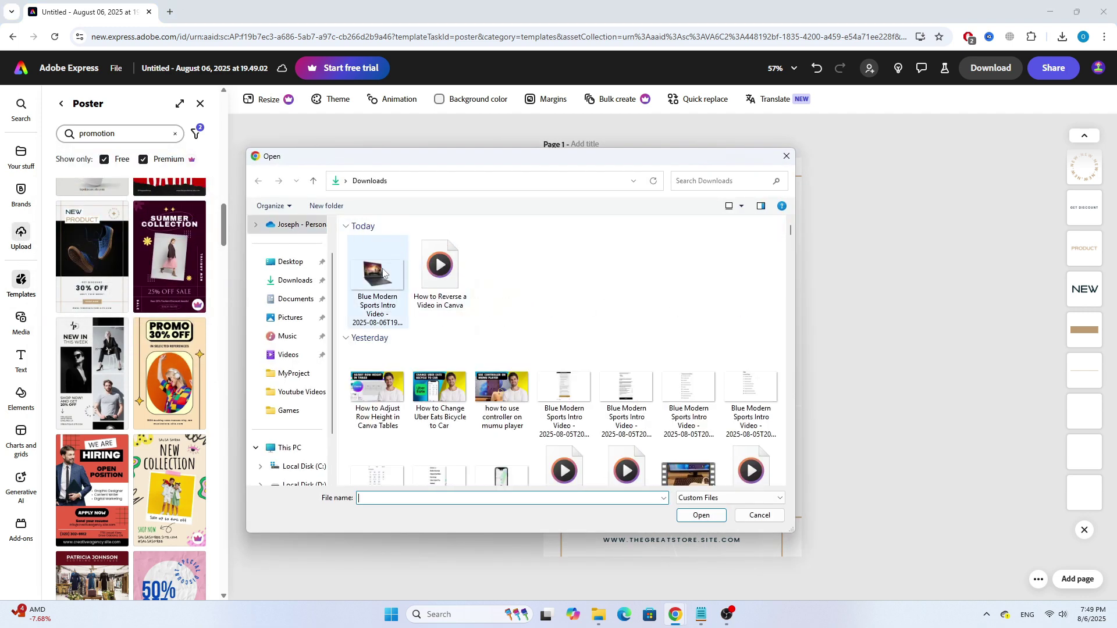
pyautogui.click(383, 274)
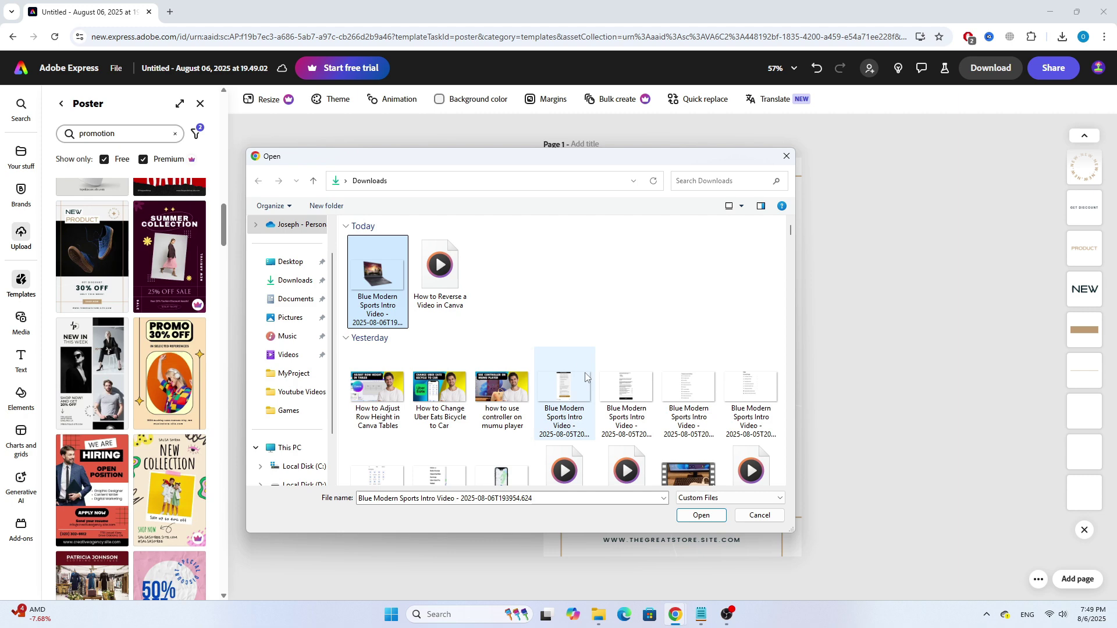
pyautogui.click(700, 516)
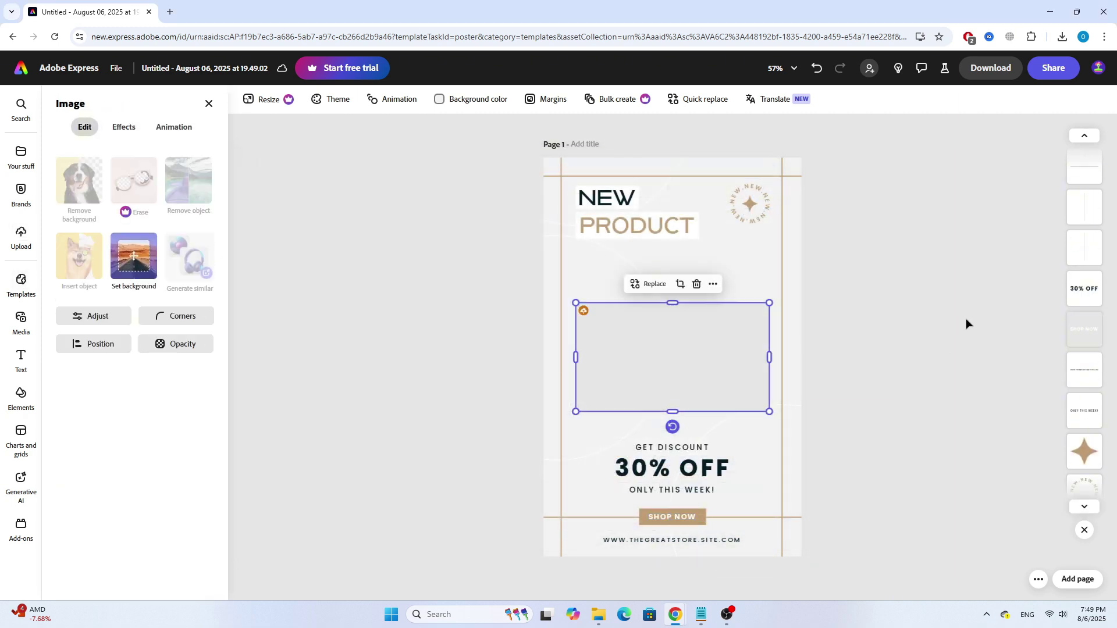
# - Move and enlarge the laptop photo to fill the middle above the 30% OFF offer
pyautogui.moveTo(686, 346); pyautogui.dragTo(675, 308)
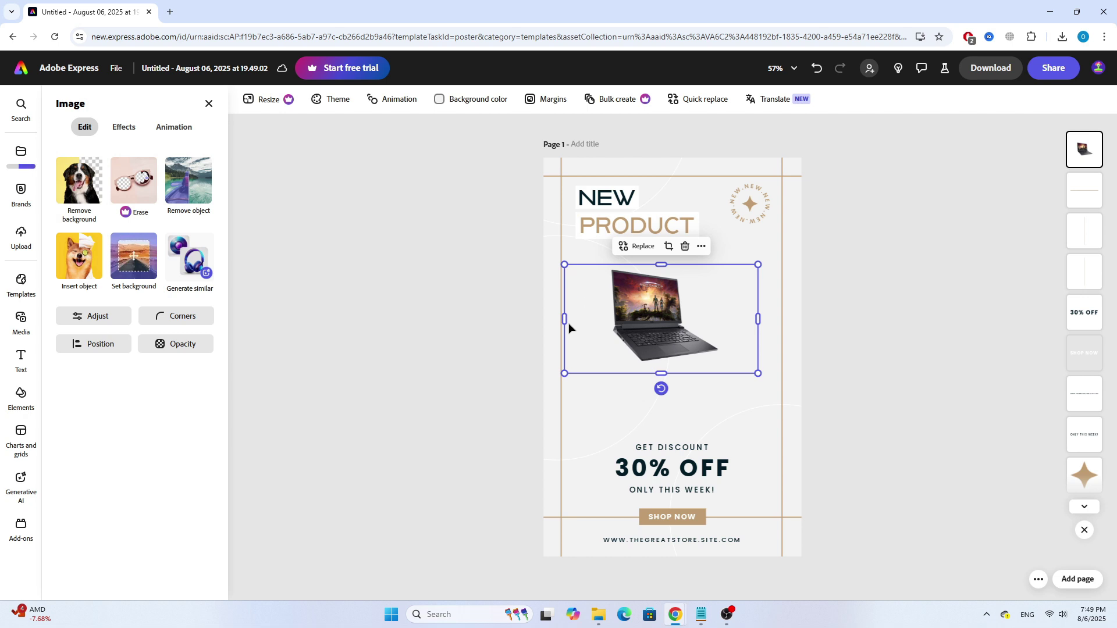
pyautogui.moveTo(565, 320); pyautogui.dragTo(600, 318)
pyautogui.moveTo(757, 320); pyautogui.dragTo(623, 295)
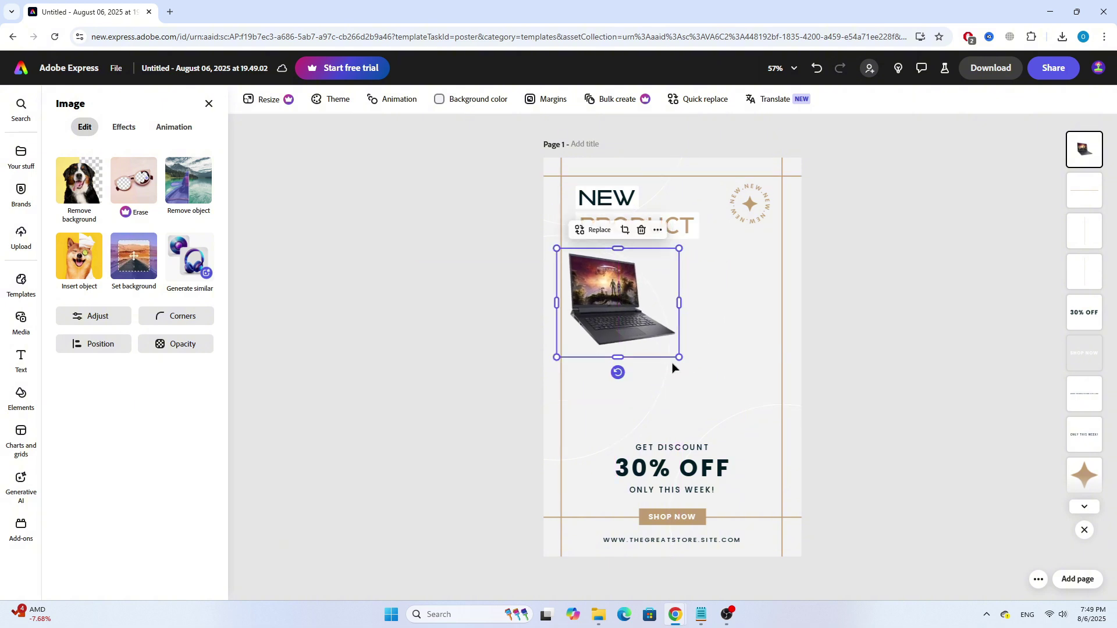
pyautogui.moveTo(679, 366); pyautogui.dragTo(780, 444)
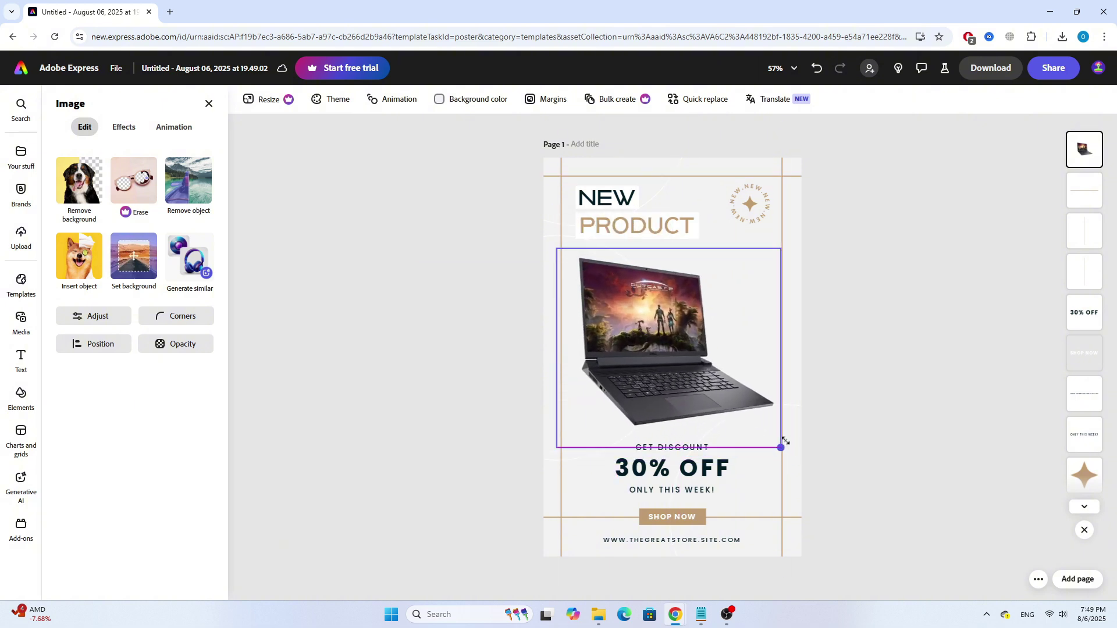
pyautogui.moveTo(721, 374); pyautogui.dragTo(712, 370)
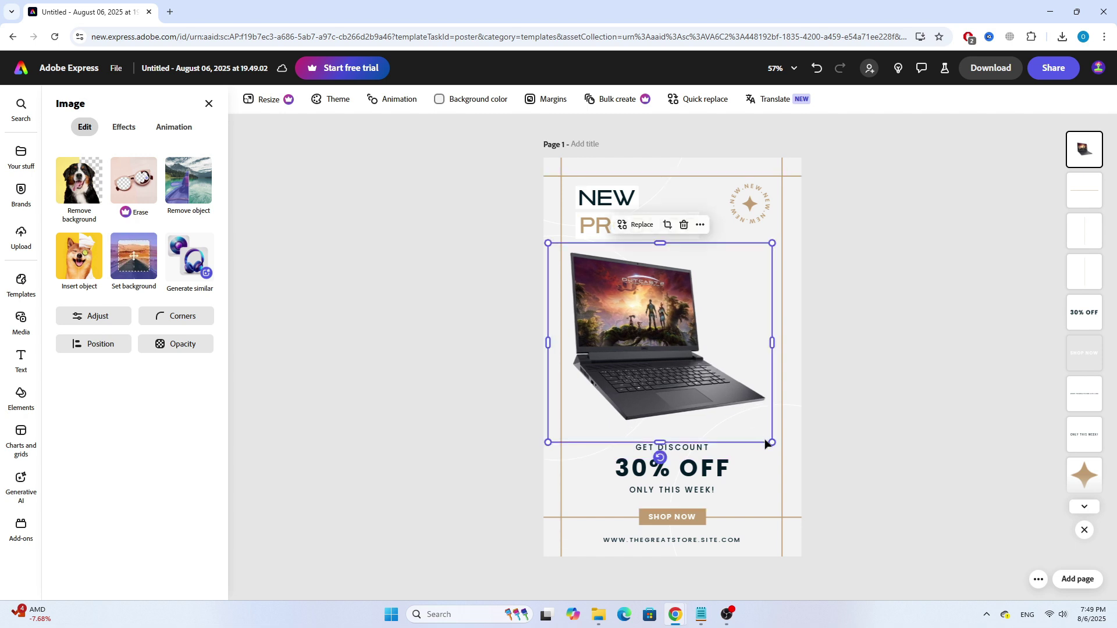
pyautogui.moveTo(773, 442); pyautogui.dragTo(778, 448)
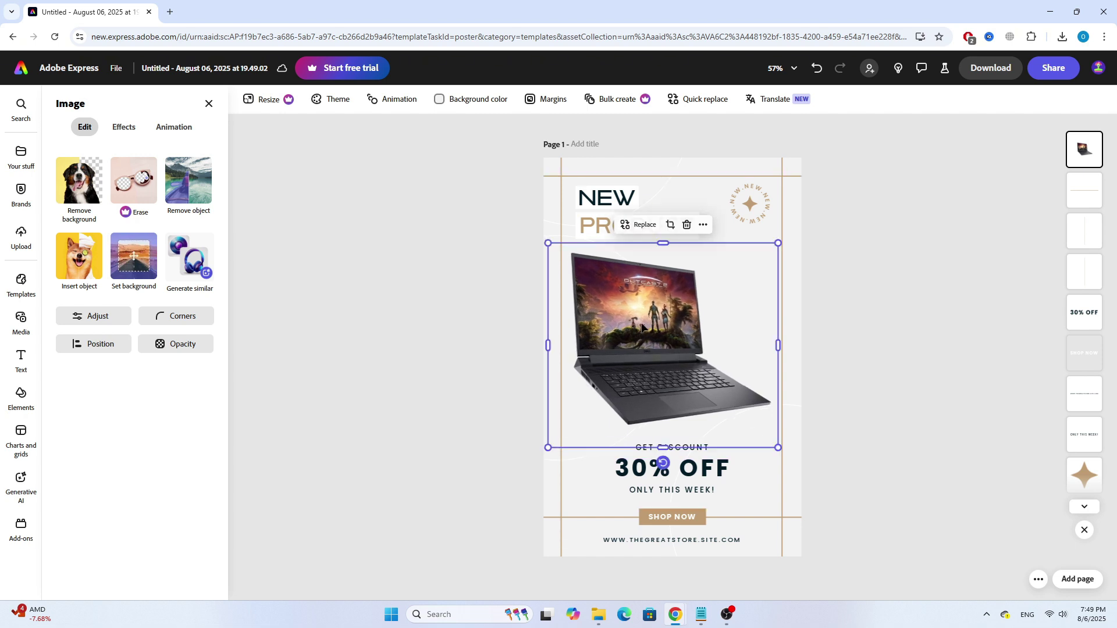
# - Give the laptop photo a Classic shadow, then nudge it slightly up and right
pyautogui.click(120, 130)
pyautogui.scroll(-1, 116, 267)
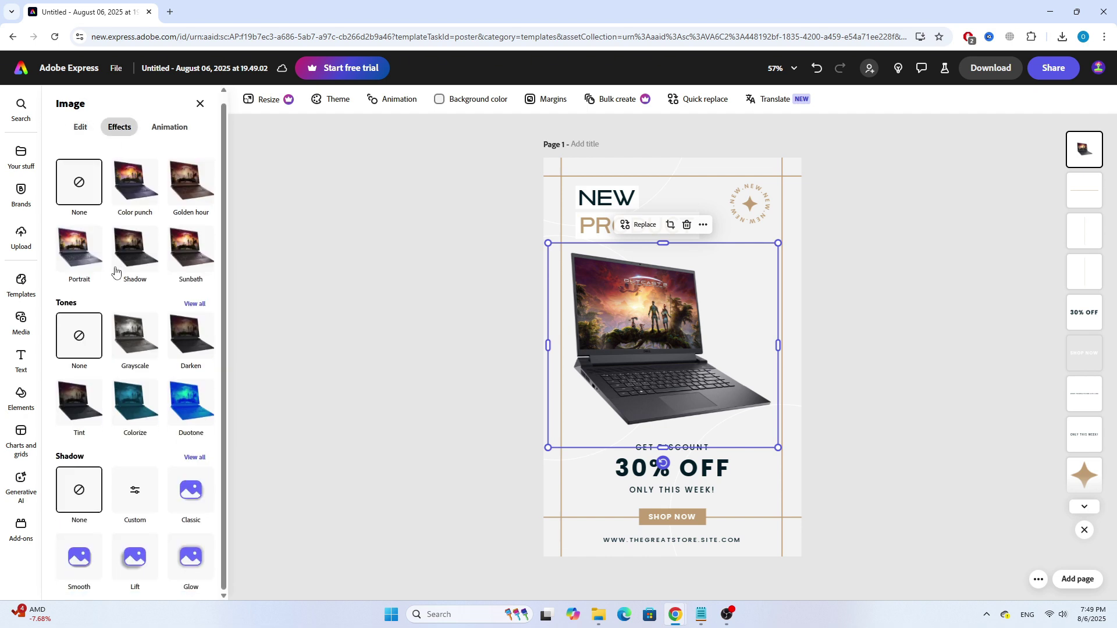
pyautogui.click(82, 561)
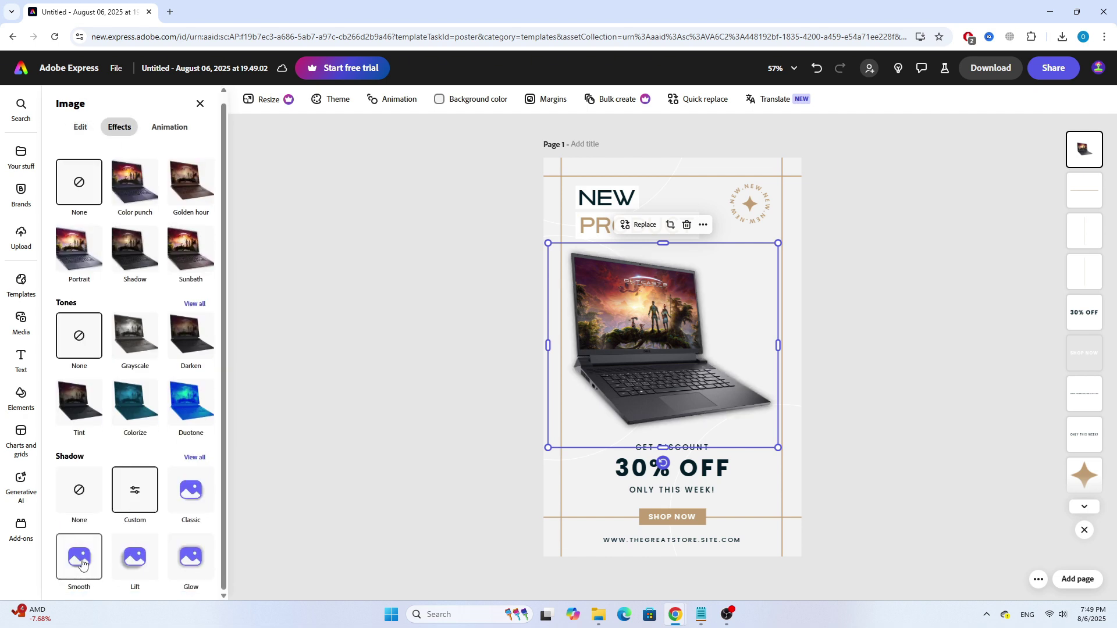
pyautogui.click(134, 558)
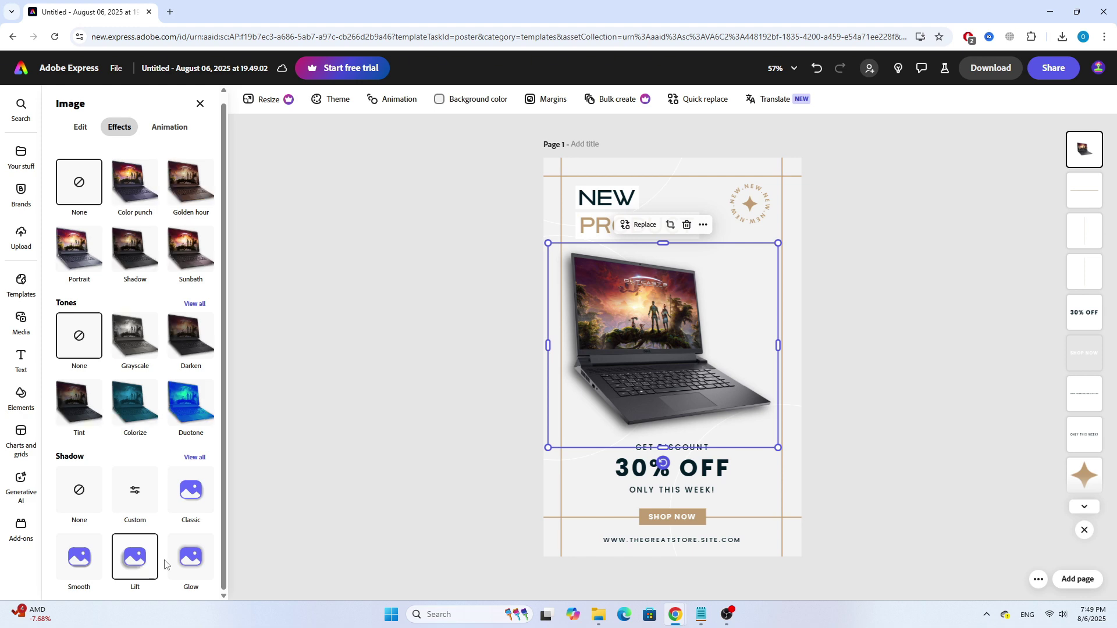
pyautogui.click(190, 560)
pyautogui.click(85, 562)
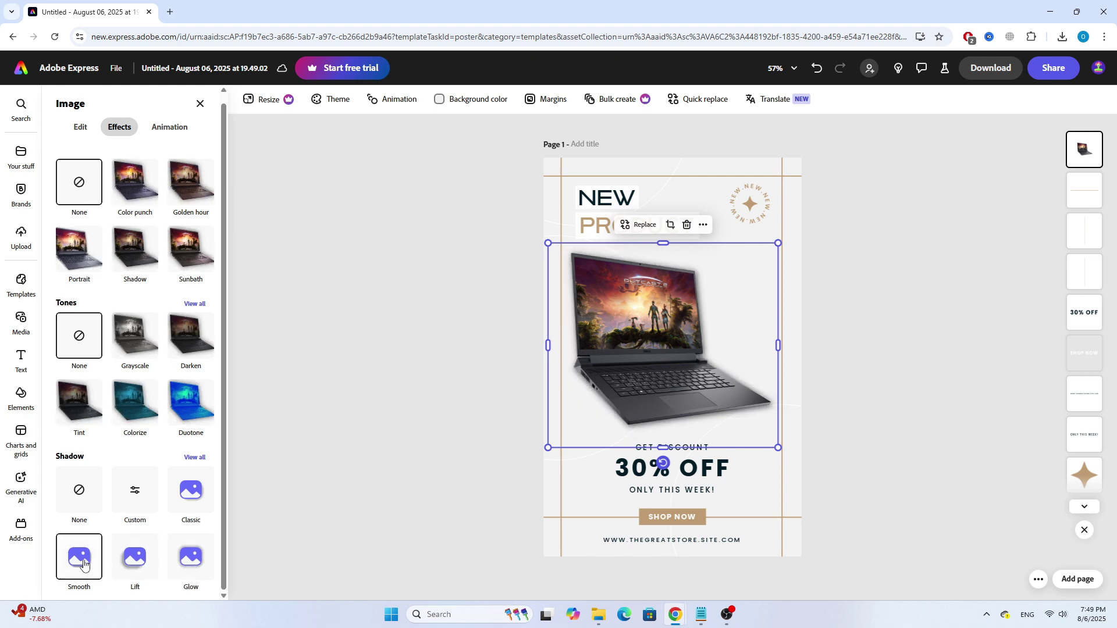
pyautogui.click(194, 490)
pyautogui.click(435, 297)
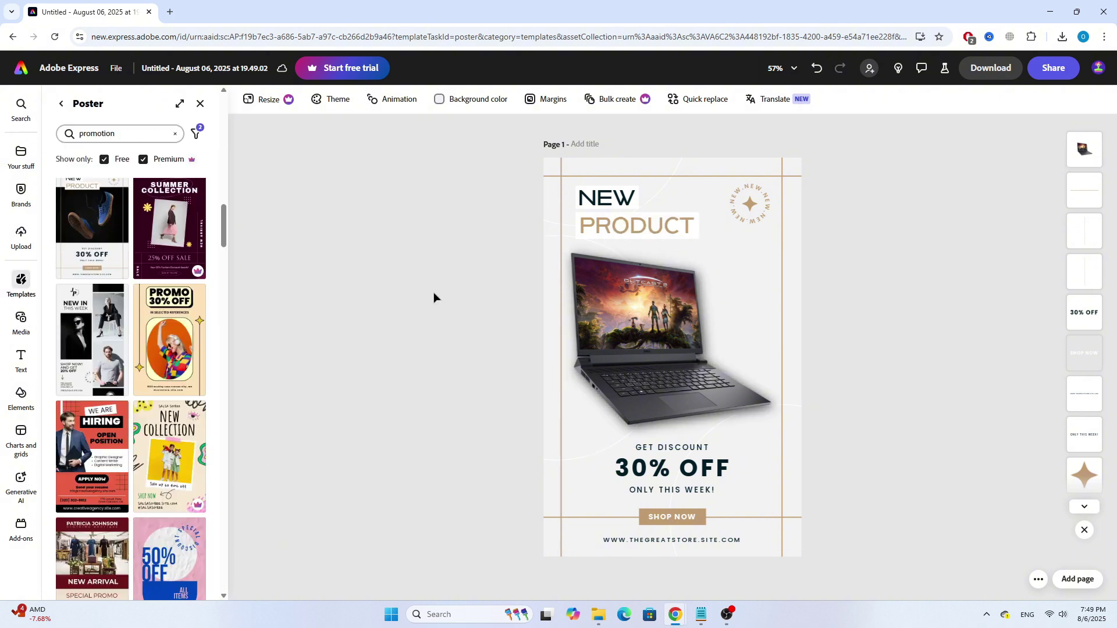
pyautogui.moveTo(621, 300); pyautogui.dragTo(626, 294)
pyautogui.click(486, 307)
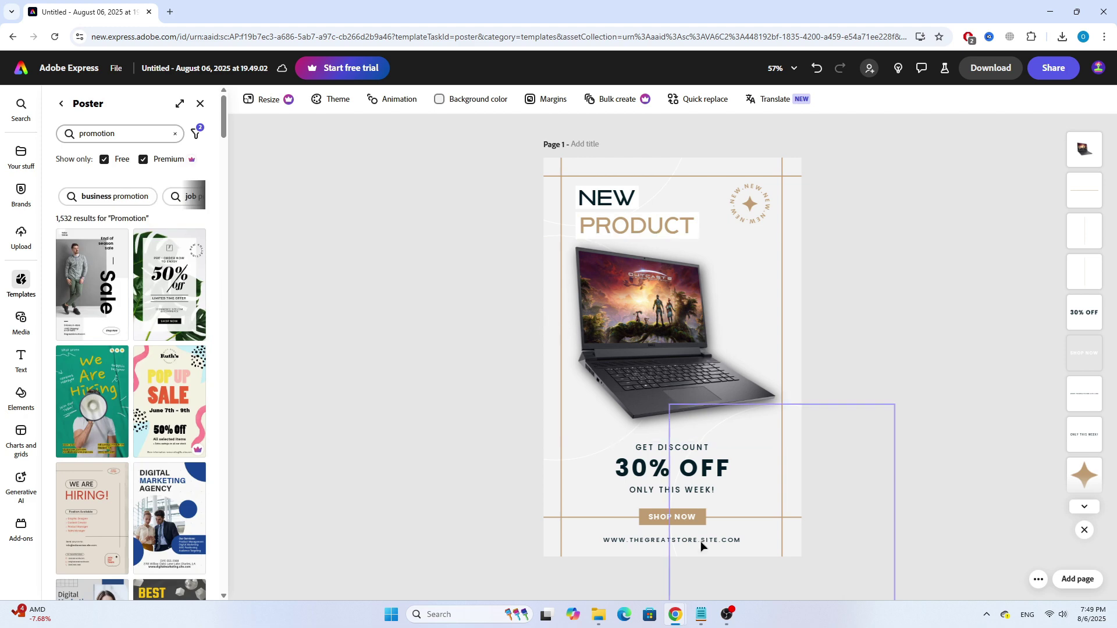
# - Replace the NEW heading with 'Summer Sale' copied from the notes and widen it
pyautogui.click(699, 615)
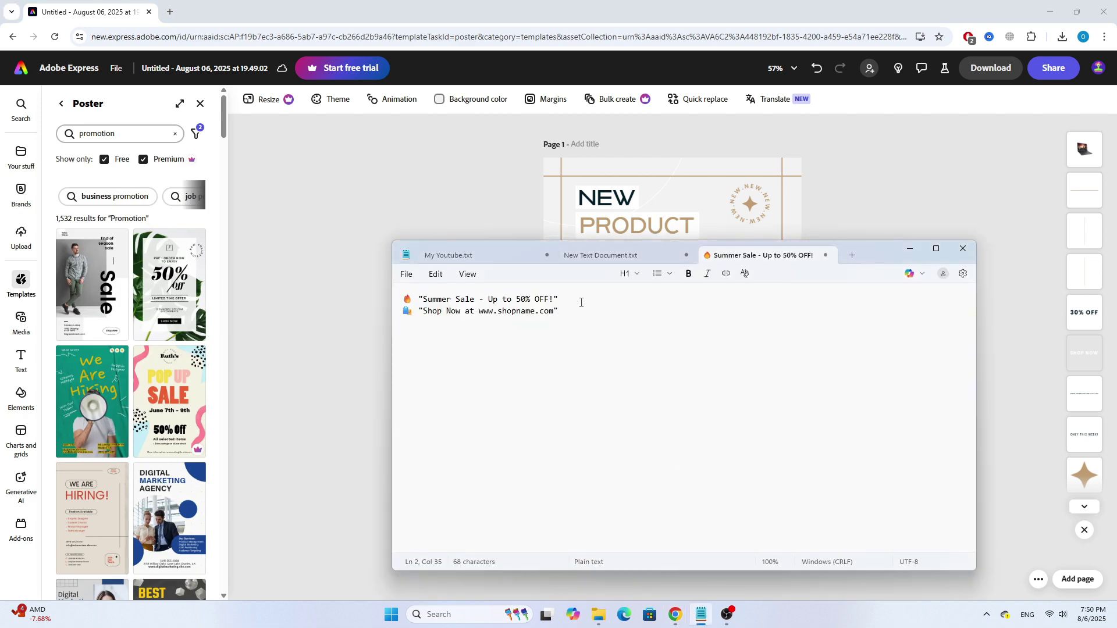
pyautogui.moveTo(867, 261); pyautogui.dragTo(803, 345)
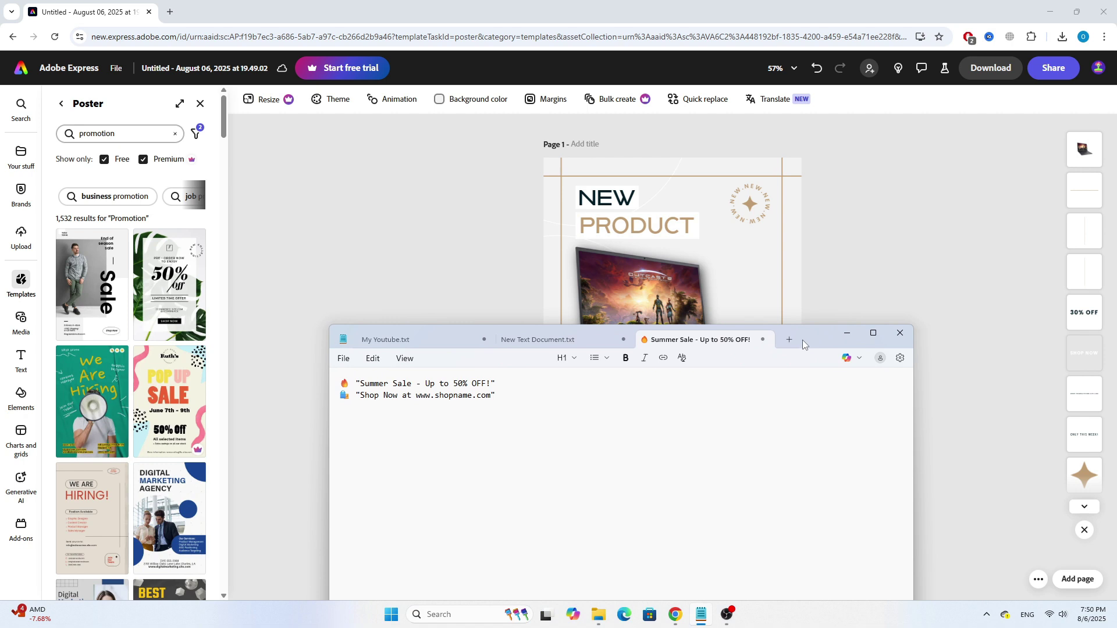
pyautogui.moveTo(360, 384); pyautogui.dragTo(408, 384)
pyautogui.hotkey('ctrl', 'c')
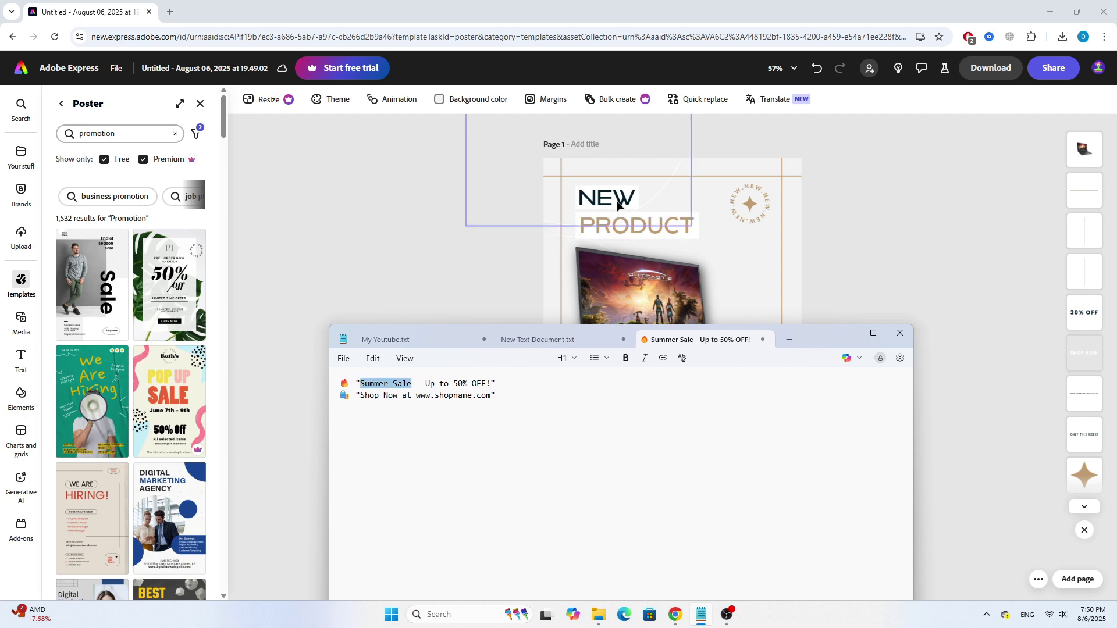
pyautogui.doubleClick(578, 198)
pyautogui.hotkey('ctrl', 'v')
pyautogui.moveTo(575, 199); pyautogui.dragTo(518, 202)
pyautogui.moveTo(628, 192); pyautogui.dragTo(685, 196)
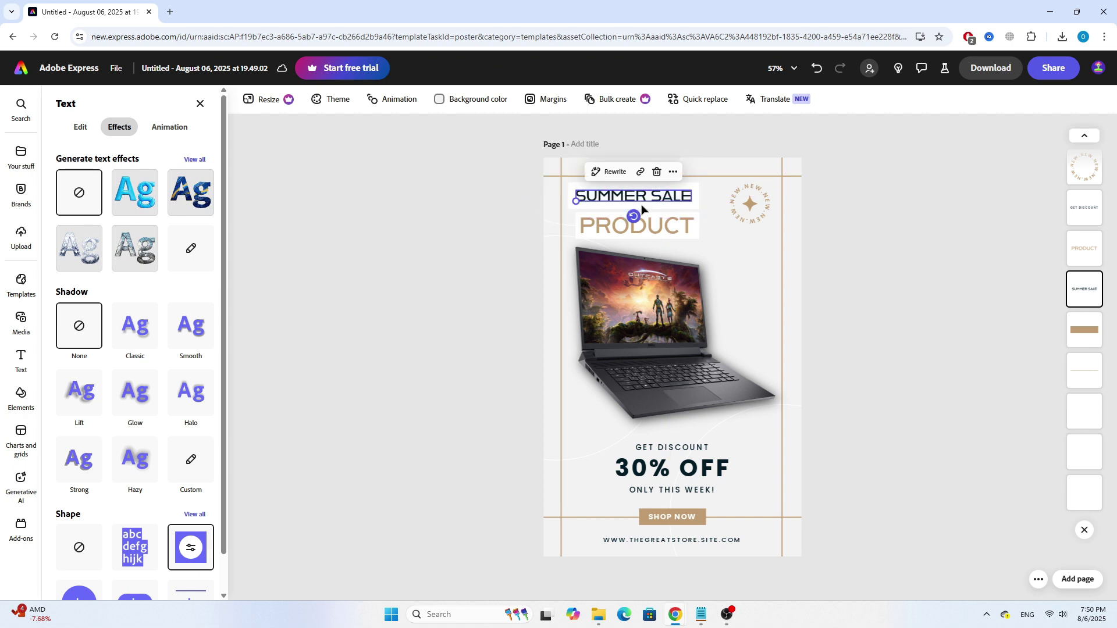
# - Replace the PRODUCT line with the 'Up to … OFF!' wording copied from the notes
pyautogui.hotkey('alt', 'Tab')
pyautogui.moveTo(425, 384); pyautogui.dragTo(491, 384)
pyautogui.hotkey('ctrl', 'c')
pyautogui.doubleClick(642, 224)
pyautogui.hotkey('ctrl', 'v')
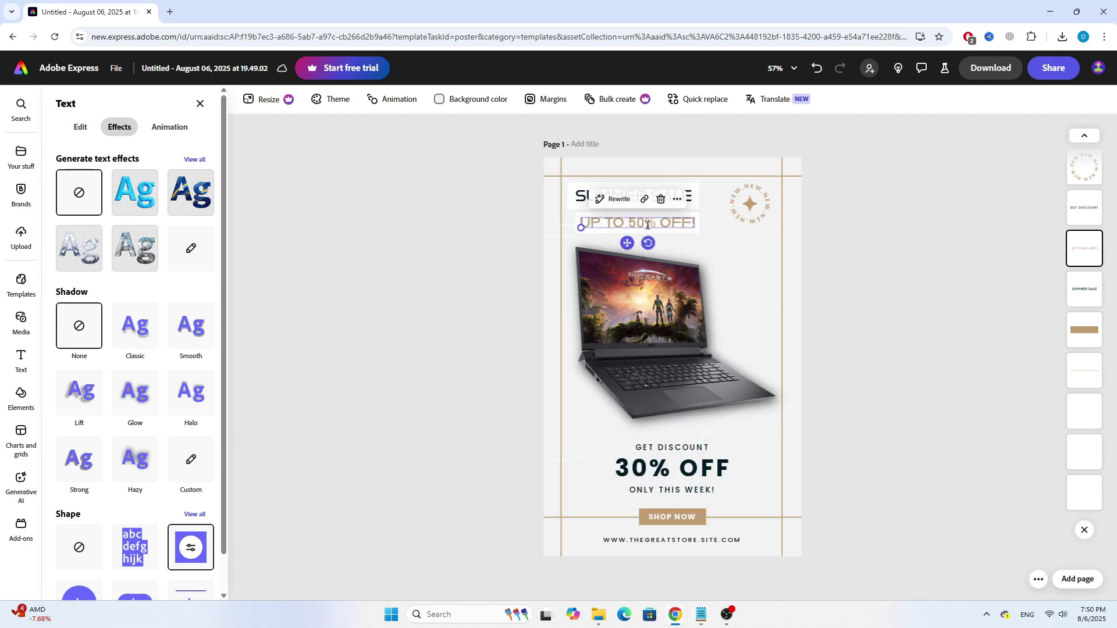
# - Give the SUMMER SALE heading a Smooth text shadow
pyautogui.click(741, 264)
pyautogui.click(635, 195)
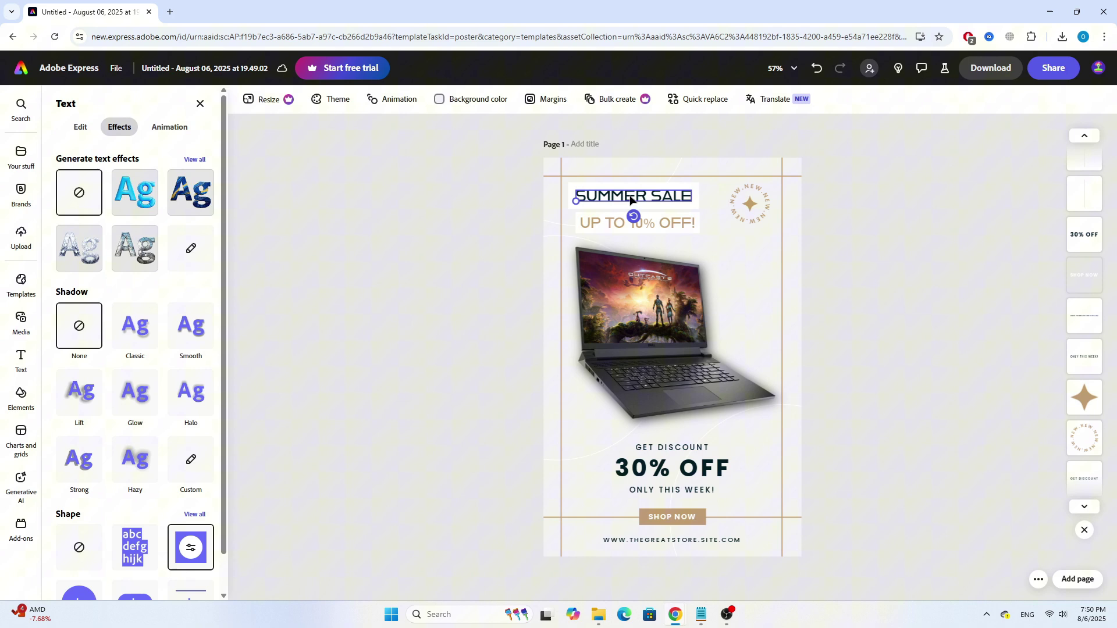
pyautogui.scroll(-1, 160, 298)
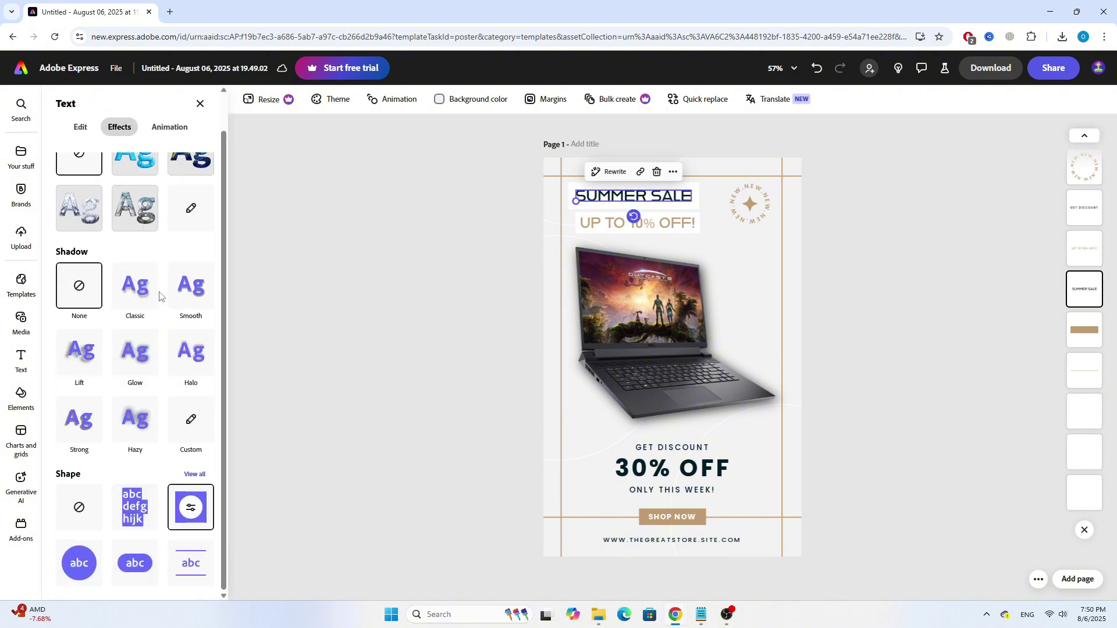
pyautogui.scroll(1, 160, 297)
pyautogui.click(135, 329)
pyautogui.click(79, 393)
pyautogui.click(179, 342)
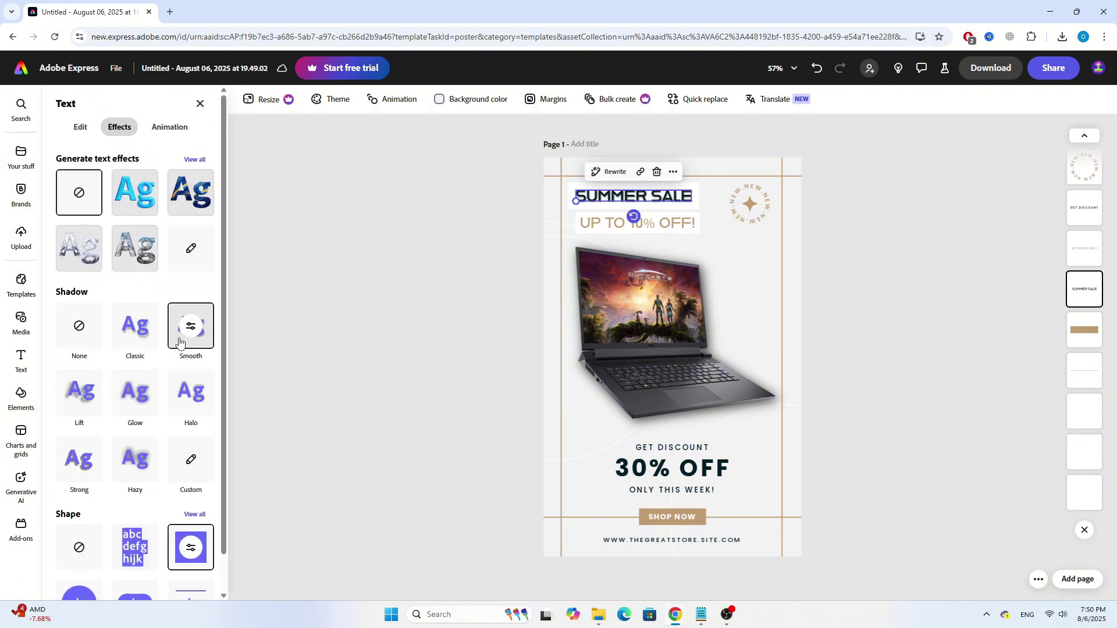
pyautogui.click(890, 221)
# - Change the main offer text from 30% OFF to 10% OFF
pyautogui.click(628, 227)
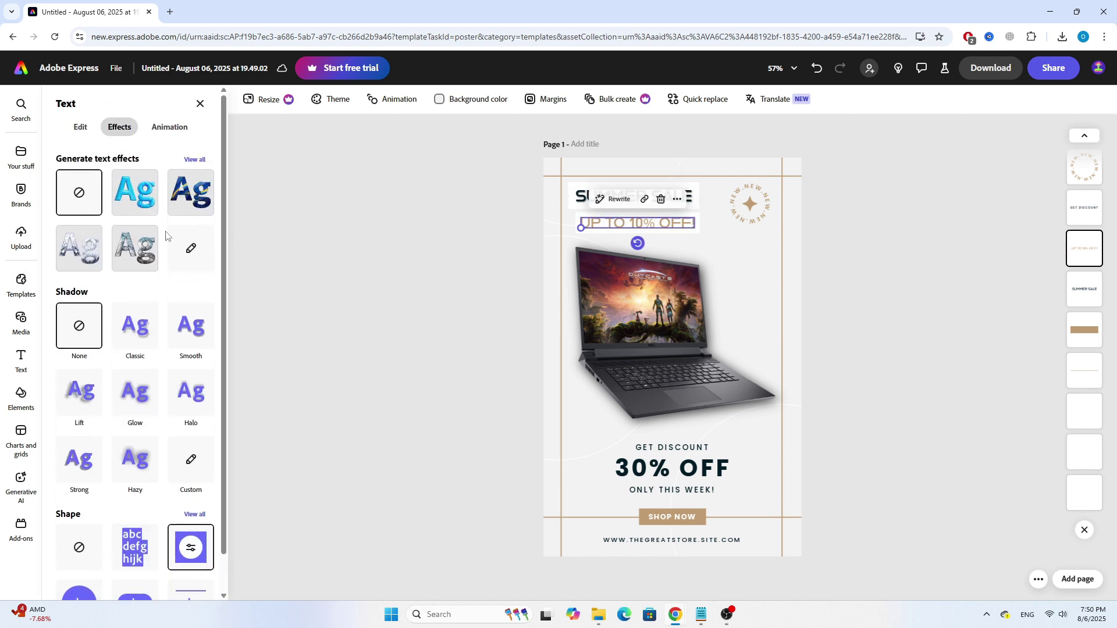
pyautogui.click(902, 211)
pyautogui.click(646, 469)
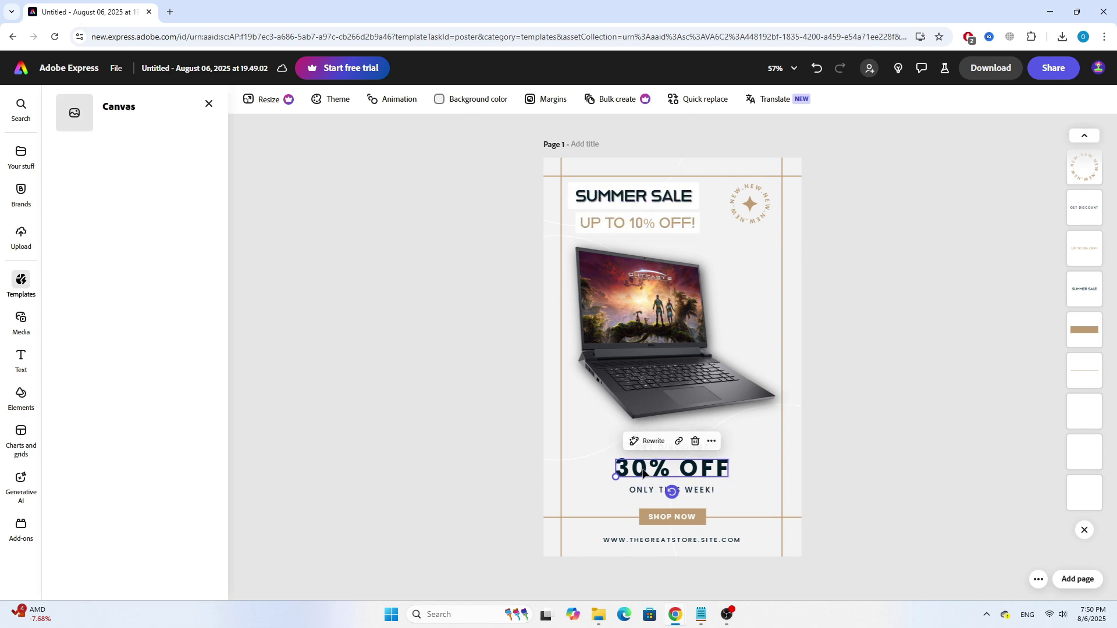
pyautogui.doubleClick(644, 468)
pyautogui.press('BackSpace')
pyautogui.press('BackSpace')
pyautogui.write('10')
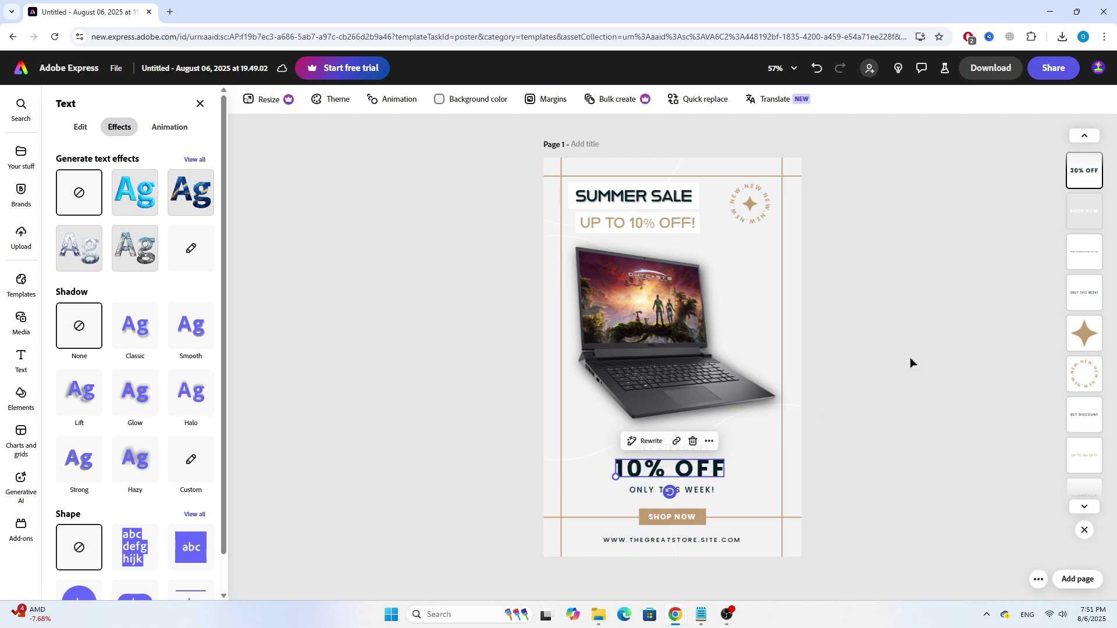
pyautogui.click(843, 287)
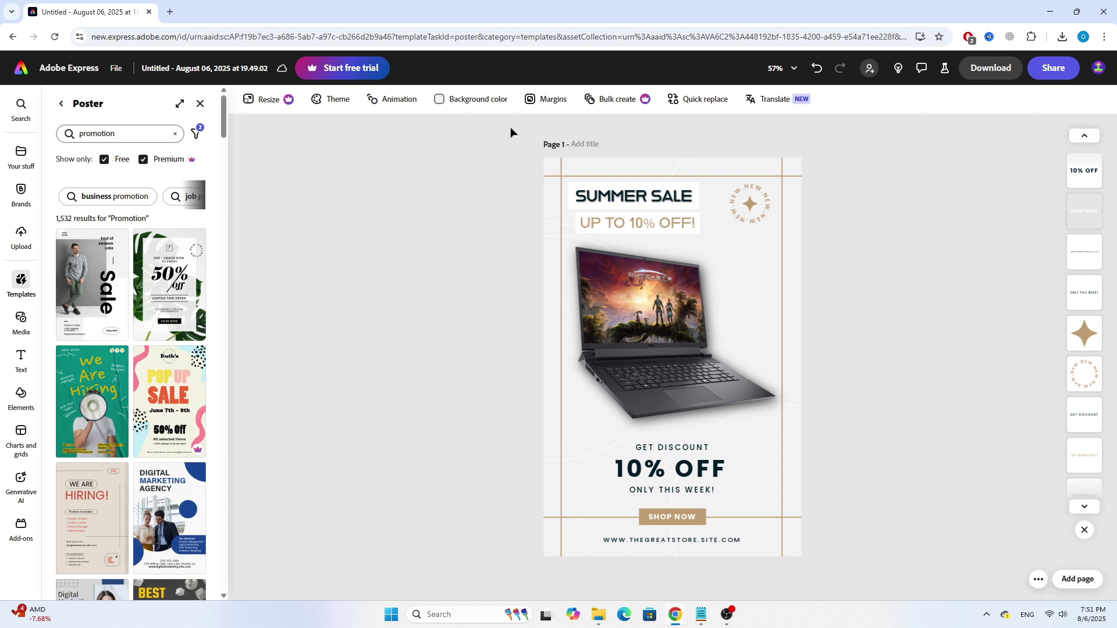
# - Shuffle Classic palette themes until the poster shows blue background, yellow labels and navy text
pyautogui.click(335, 104)
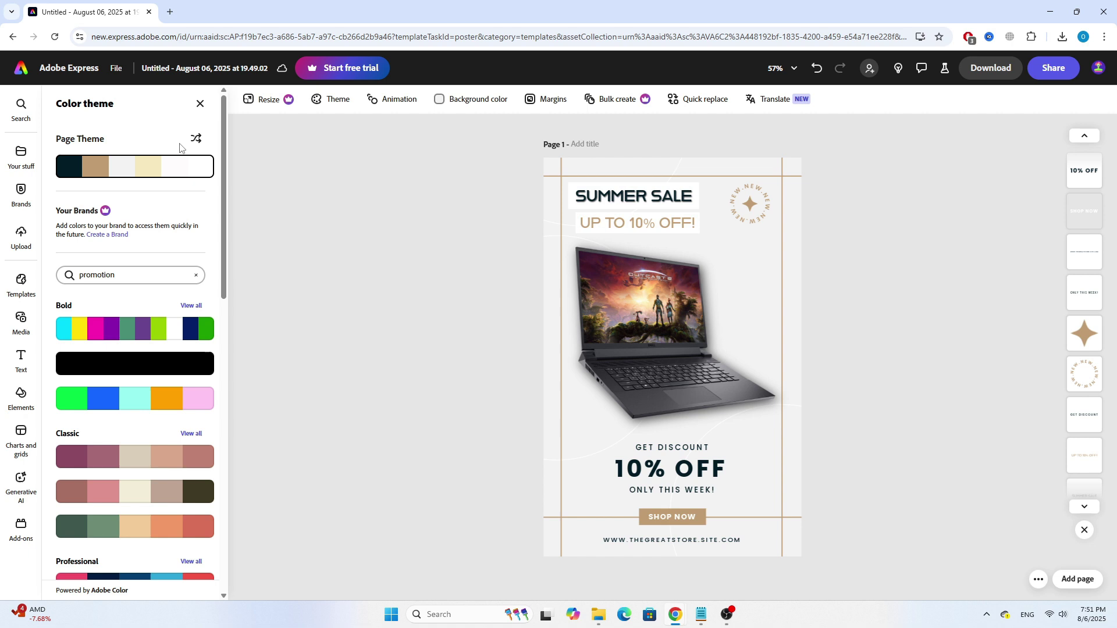
pyautogui.click(196, 140)
pyautogui.click(196, 140)
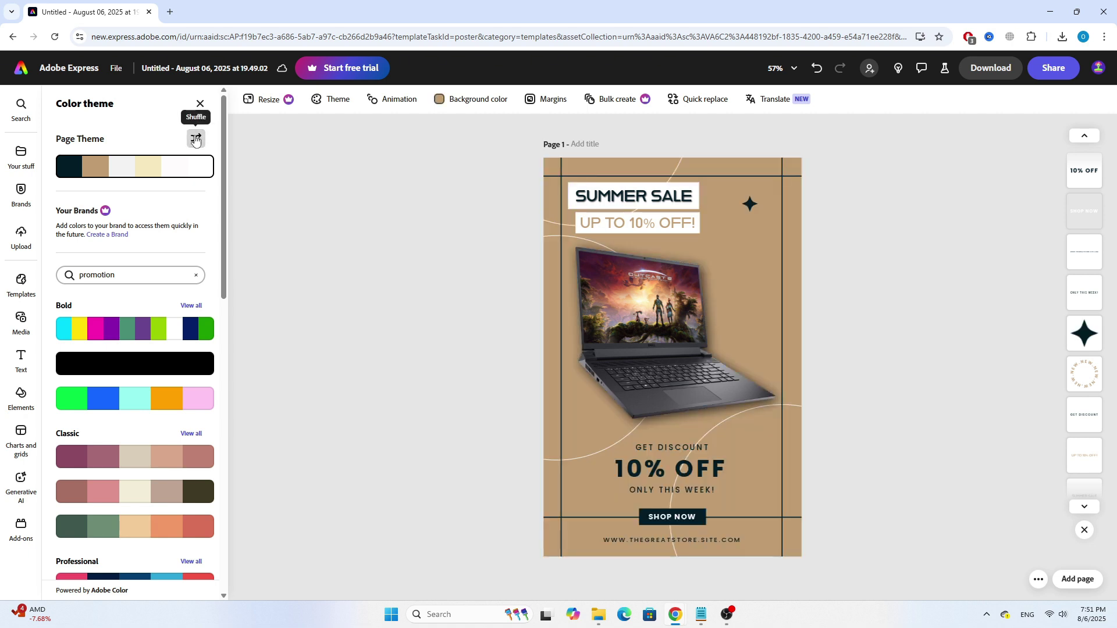
pyautogui.click(191, 433)
pyautogui.click(137, 330)
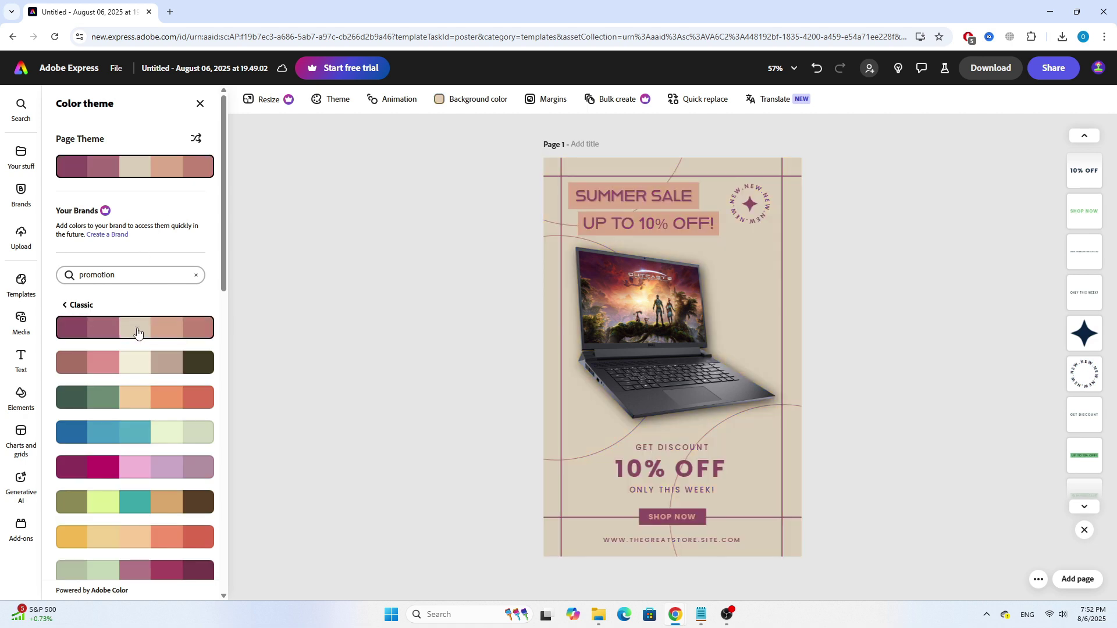
pyautogui.click(197, 140)
pyautogui.click(197, 140)
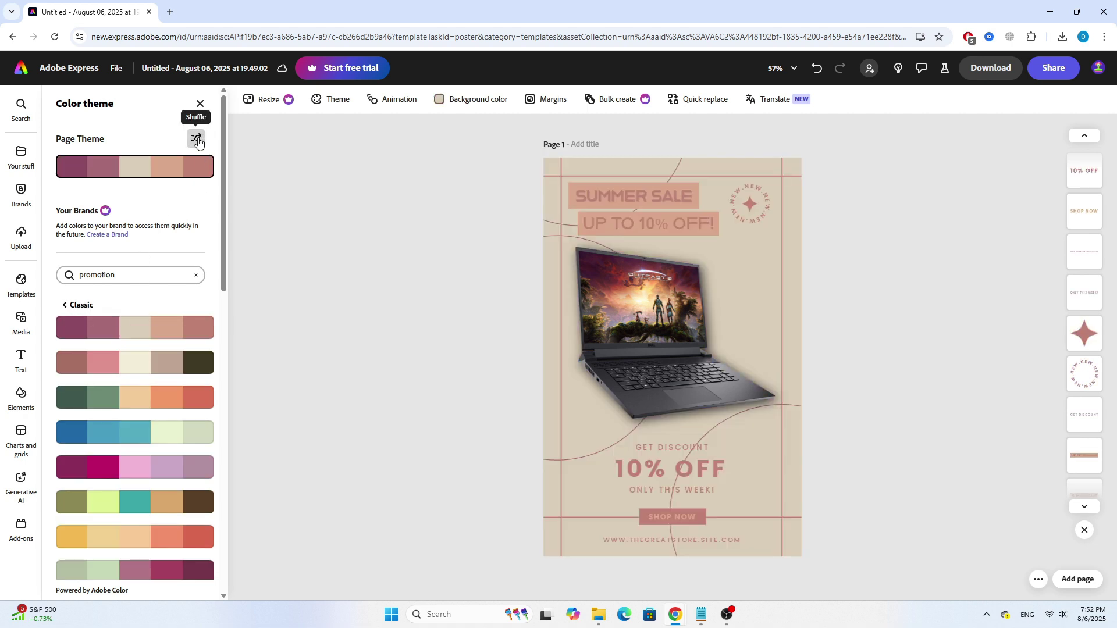
pyautogui.click(197, 140)
pyautogui.click(198, 140)
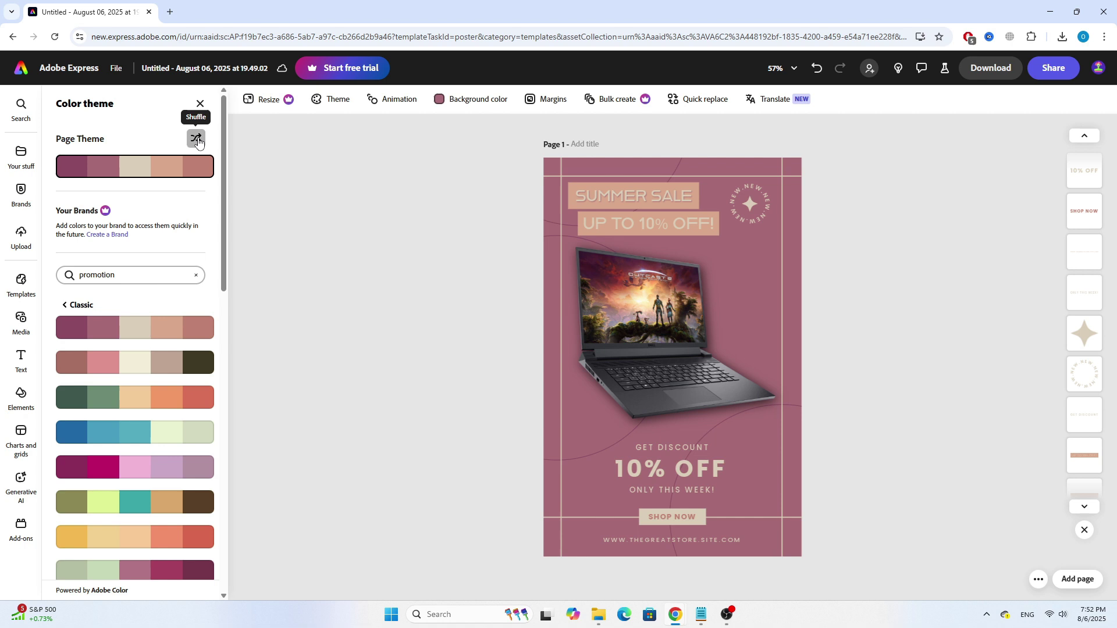
pyautogui.click(197, 140)
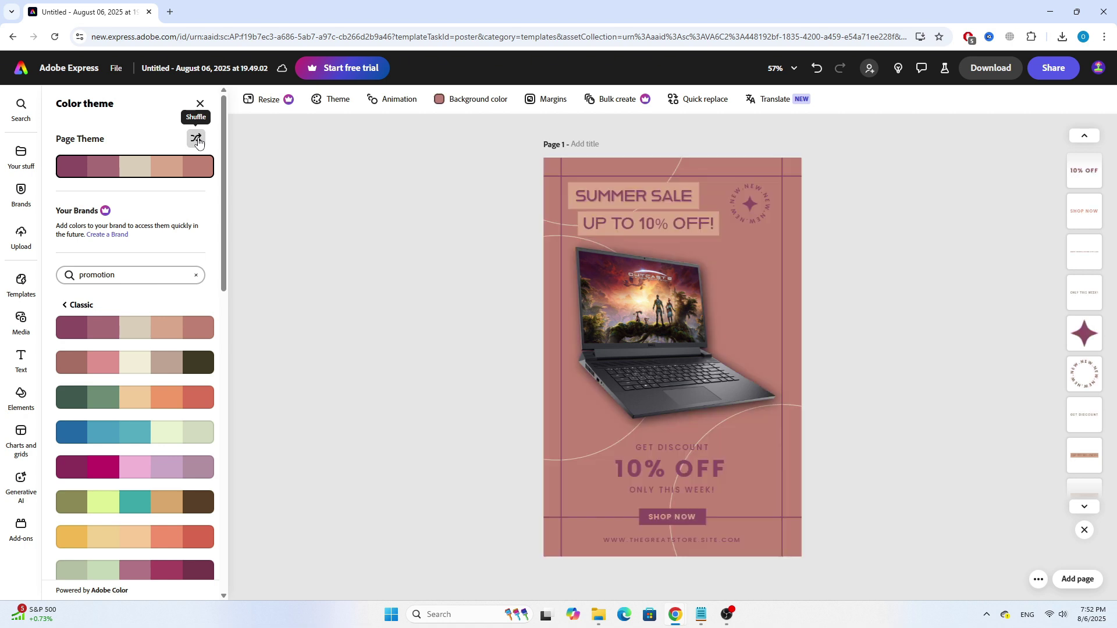
pyautogui.click(197, 140)
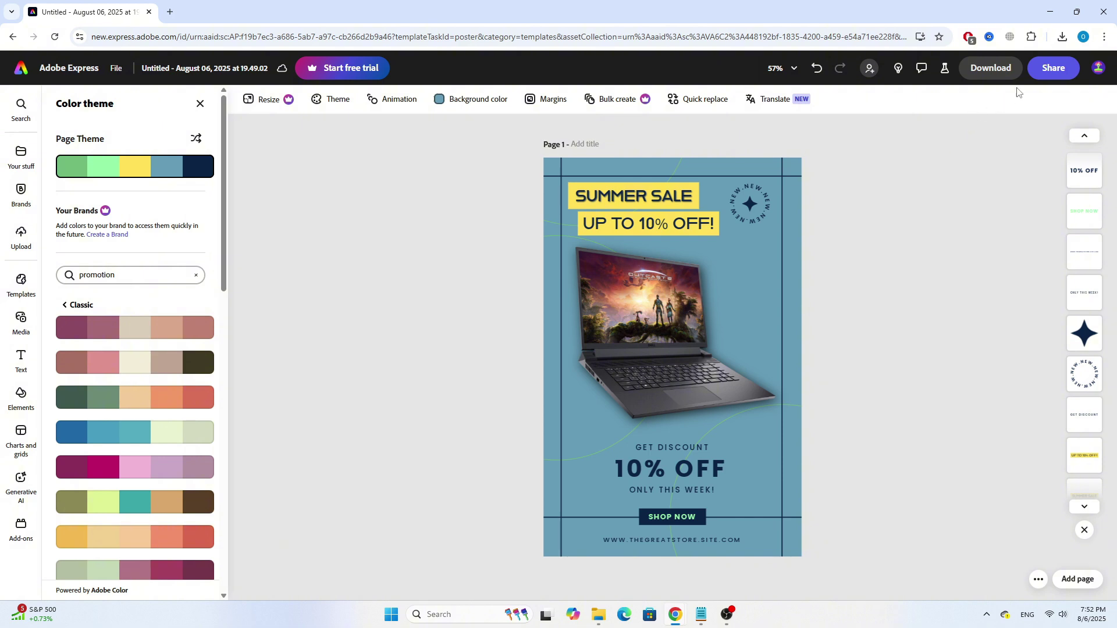
# - Download the poster as PDF Print with crop marks and bleed, then open Untitled.pdf
pyautogui.click(1000, 69)
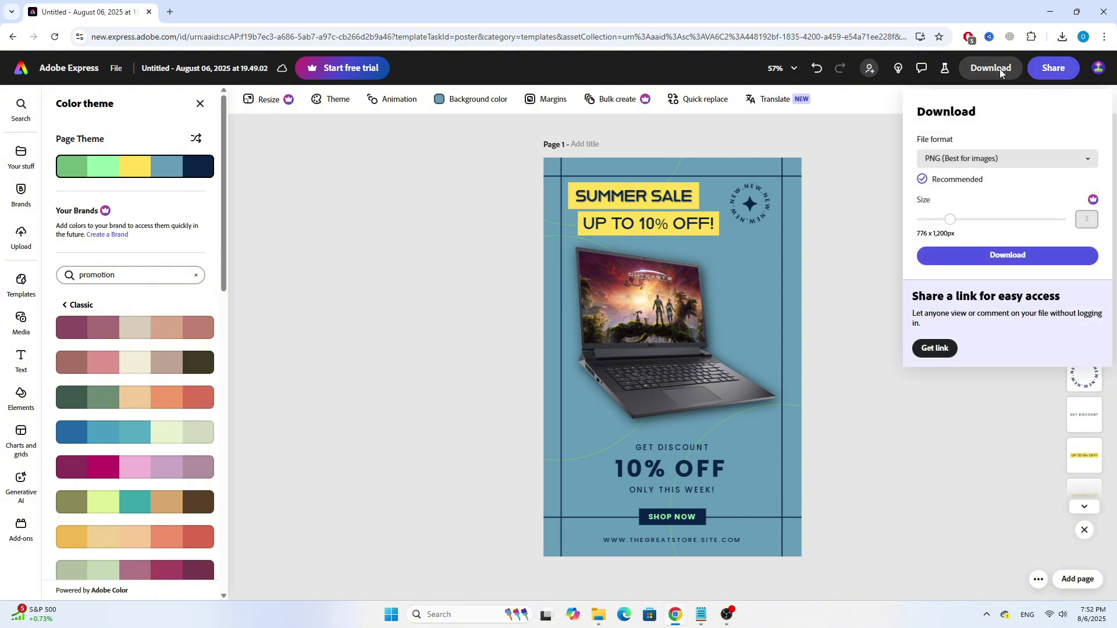
pyautogui.click(978, 158)
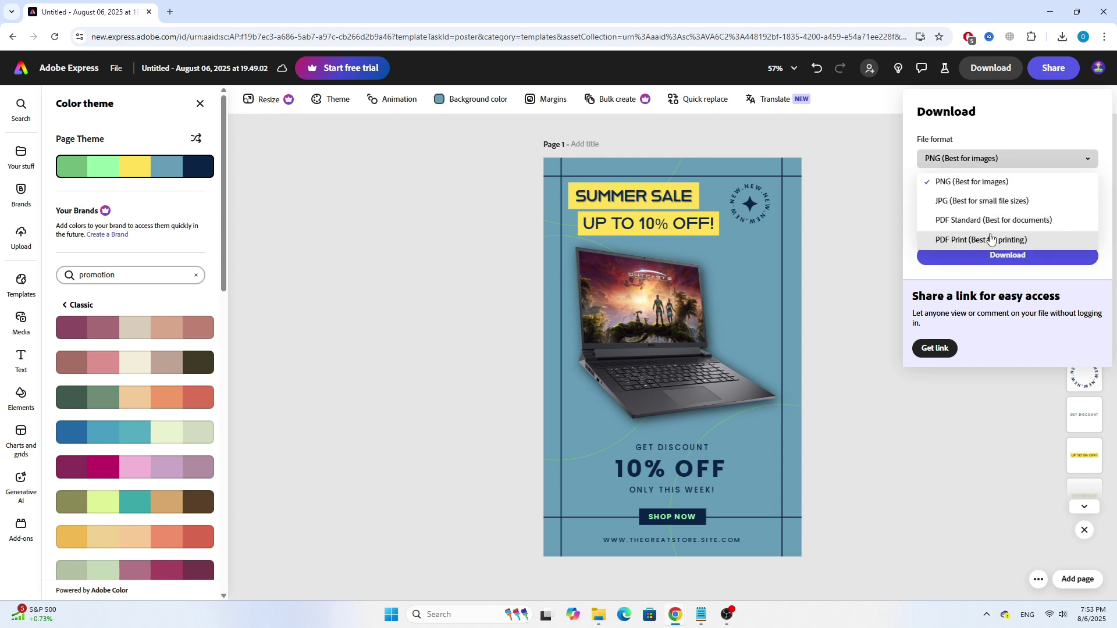
pyautogui.click(966, 239)
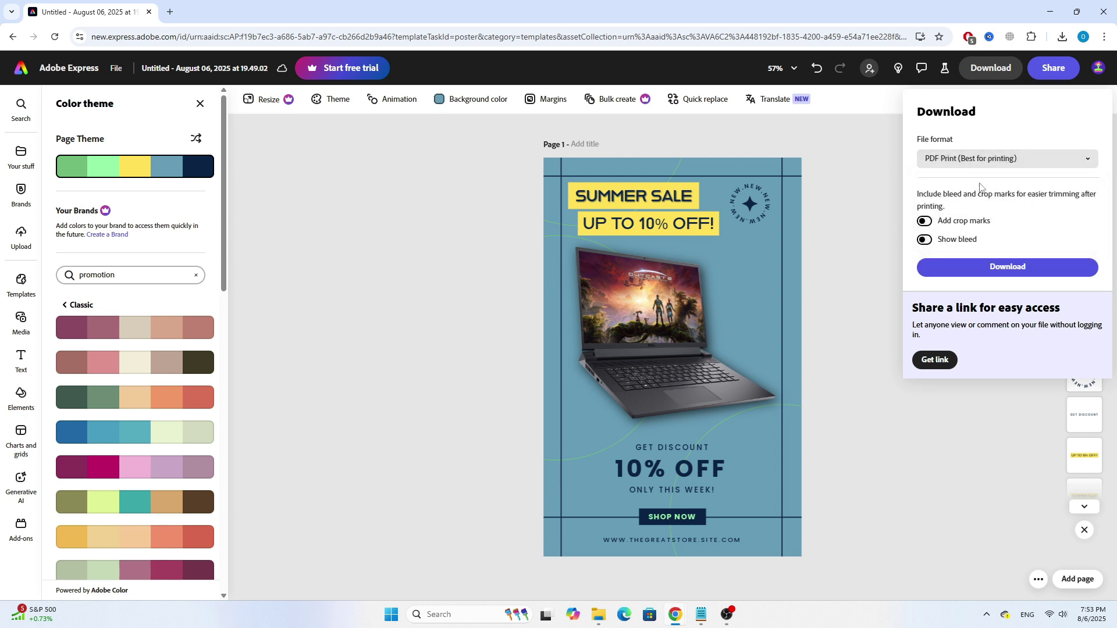
pyautogui.click(926, 223)
pyautogui.click(926, 240)
pyautogui.click(1016, 268)
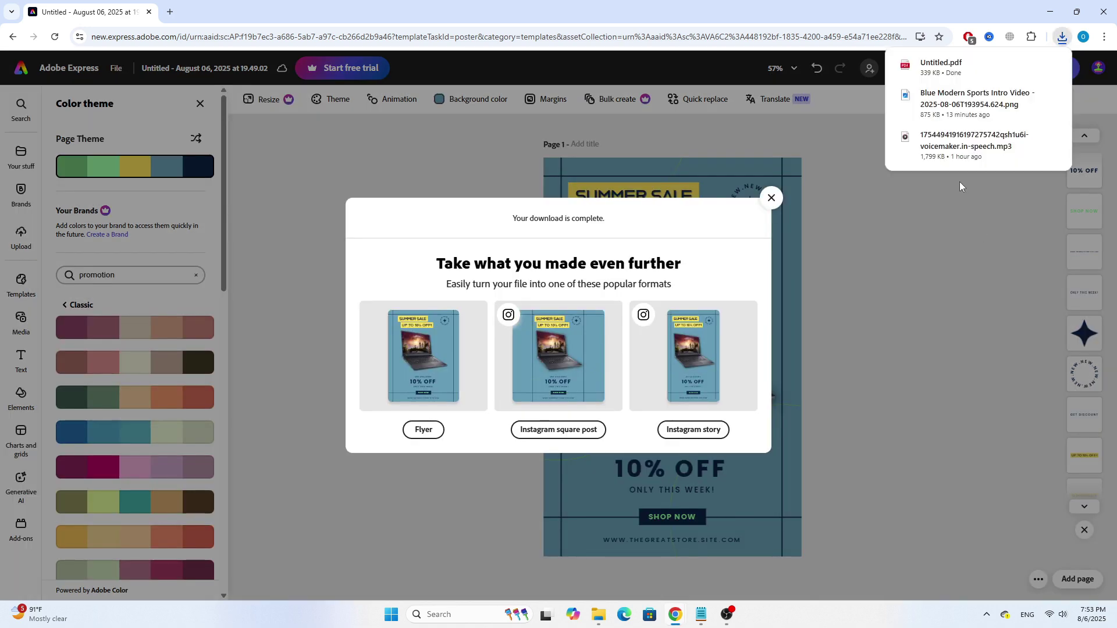
pyautogui.click(942, 70)
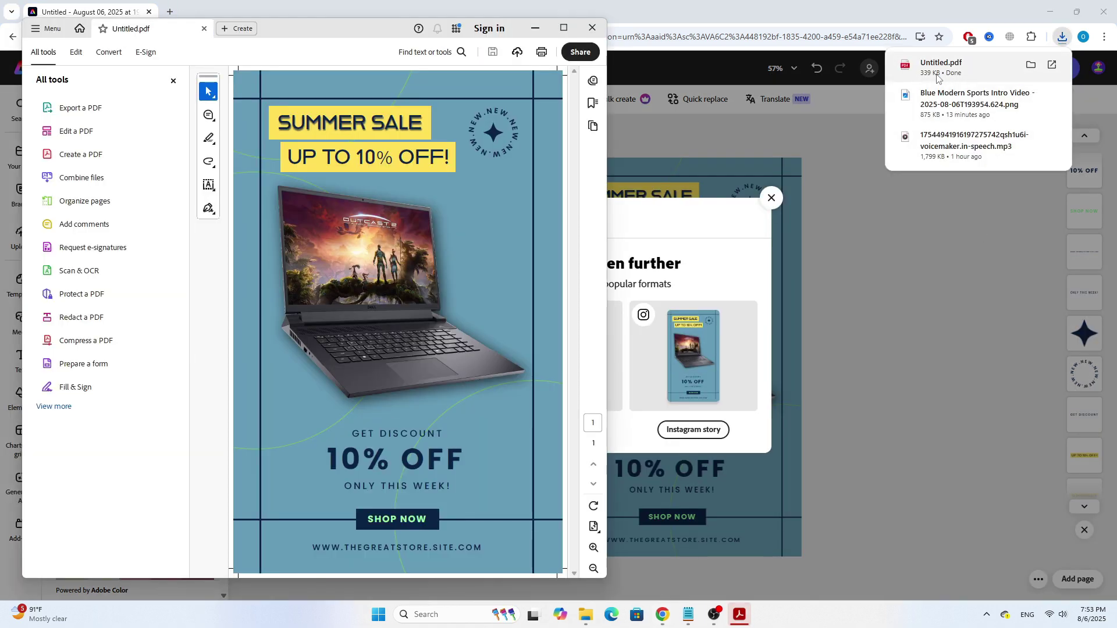